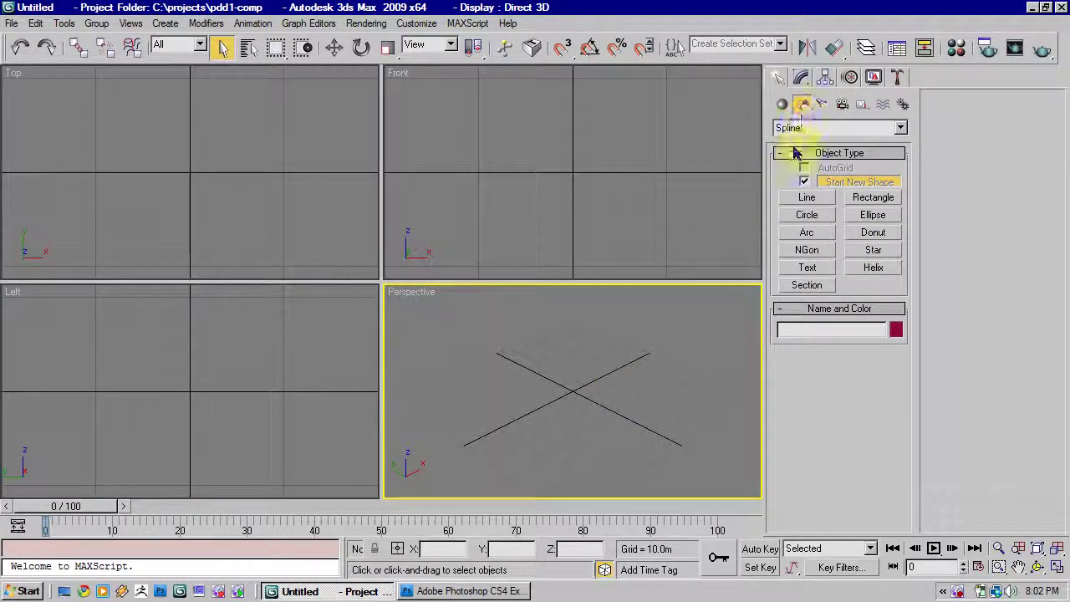
# Step: Activate the Line spline tool (Corner initial, Bezier drag) for drawing in the Front view
pyautogui.click(805, 199)
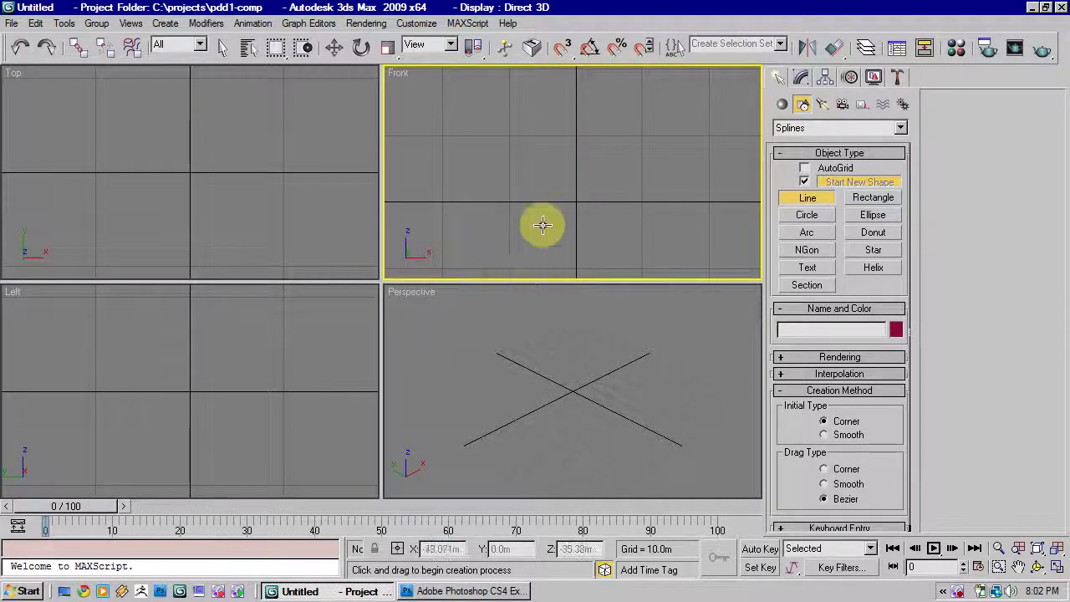
pyautogui.scroll(2, 578, 201)
pyautogui.scroll(-2, 578, 188)
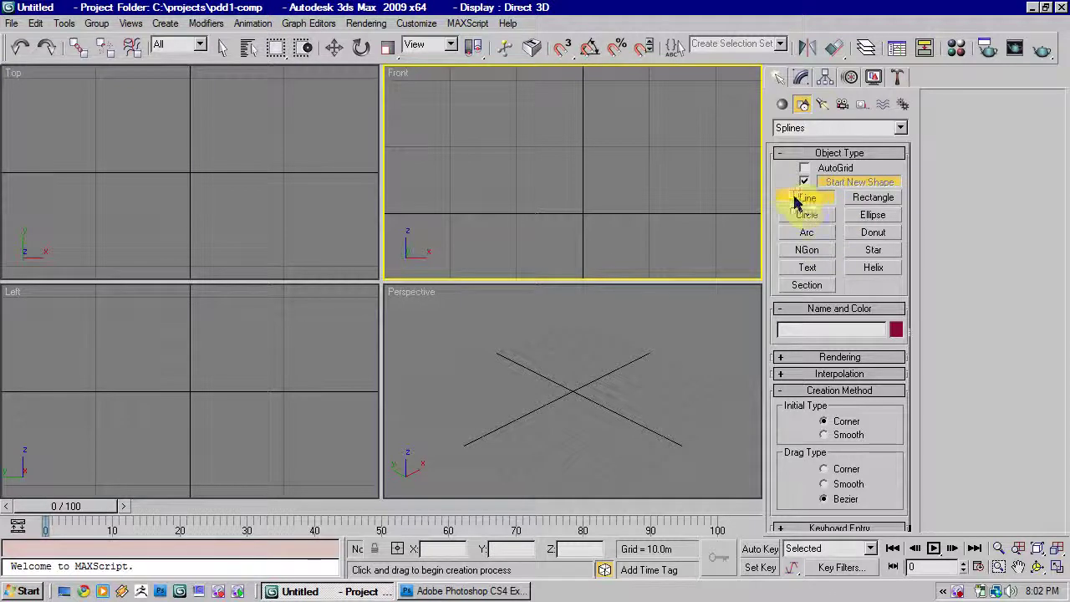
# Step: Discard the first line attempt near the top centre and restart the Line tool
pyautogui.click(582, 101)
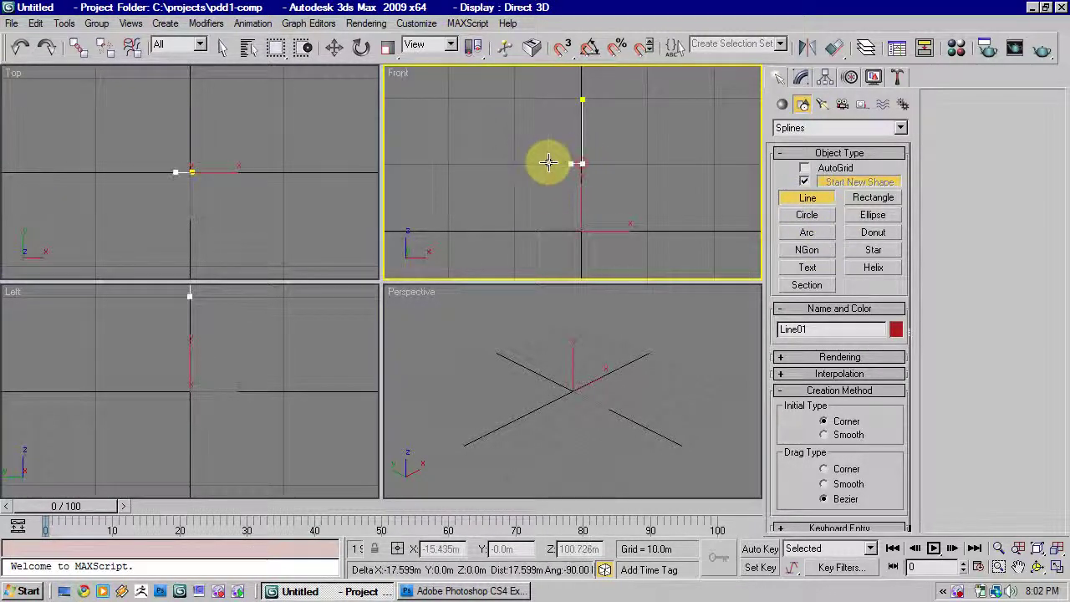
pyautogui.rightClick(553, 161)
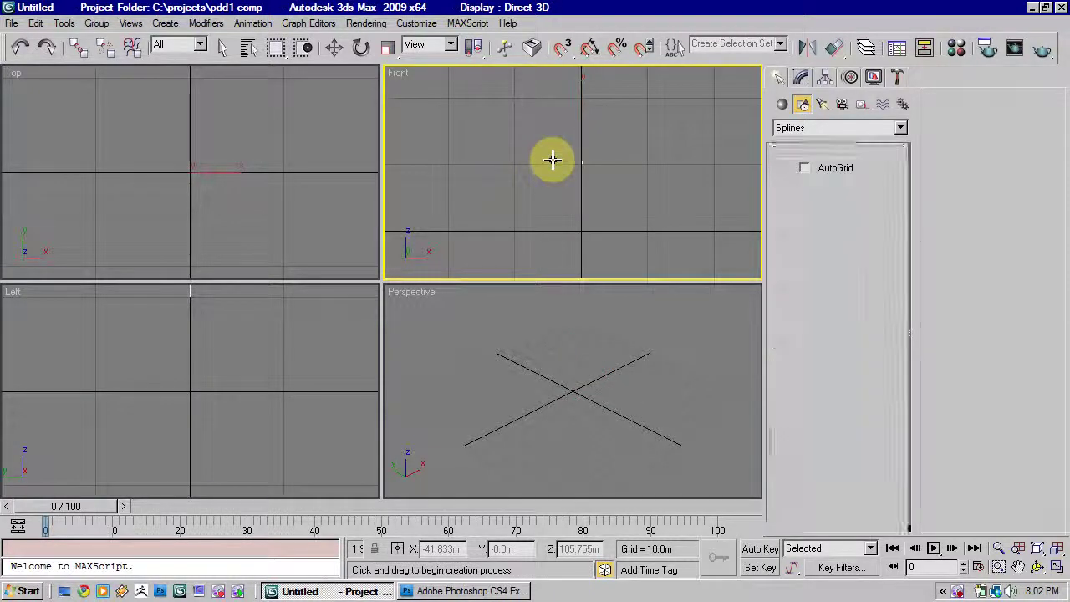
pyautogui.click(826, 204)
# Step: Draw a six-point stepped path with right-angle corners down the Front view
pyautogui.click(582, 98)
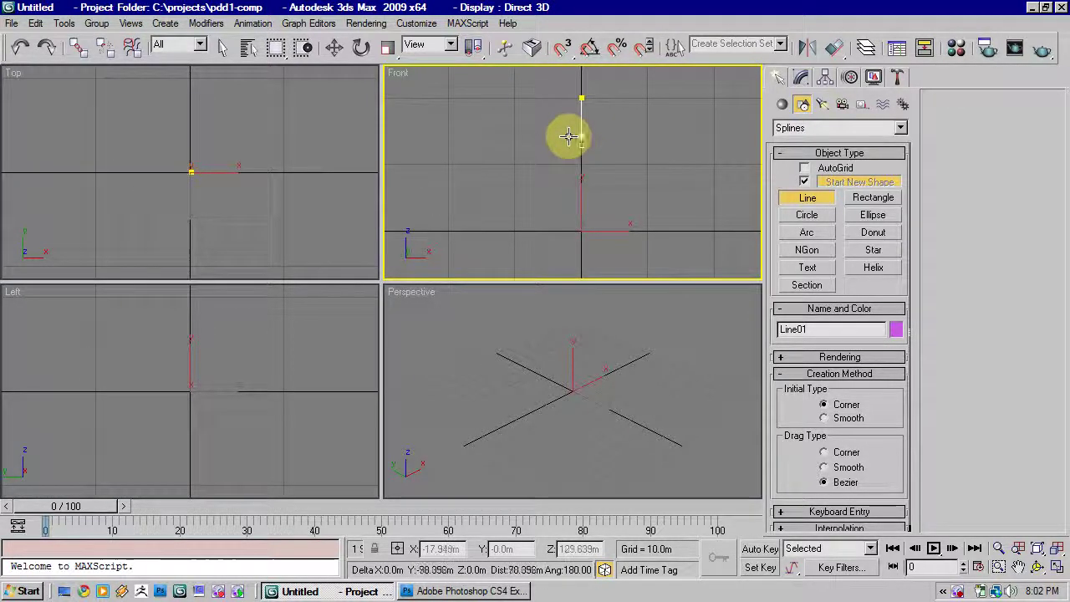
pyautogui.click(579, 163)
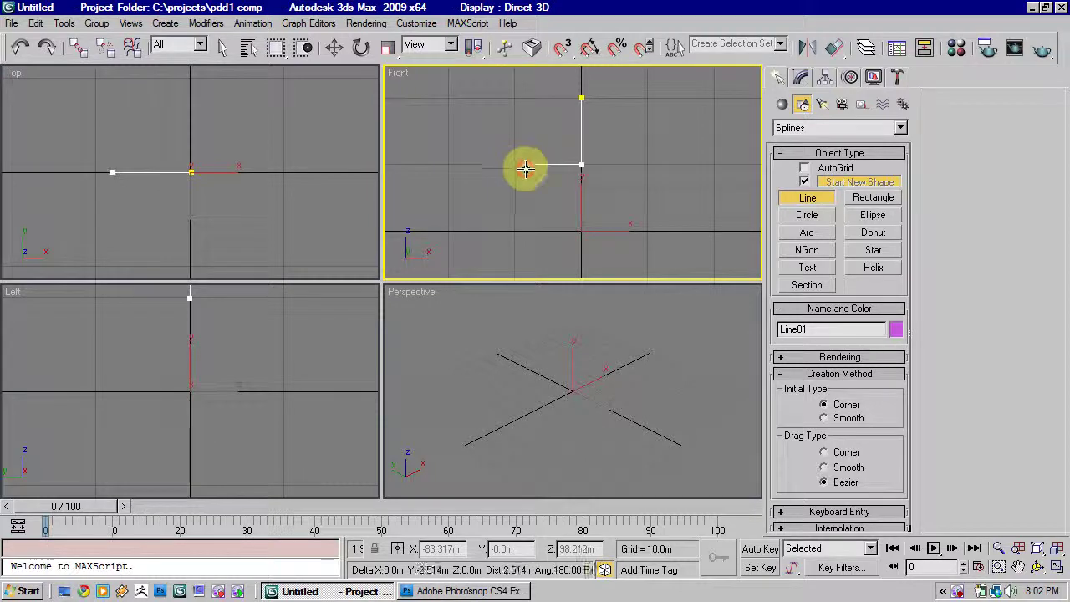
pyautogui.click(525, 167)
pyautogui.click(523, 213)
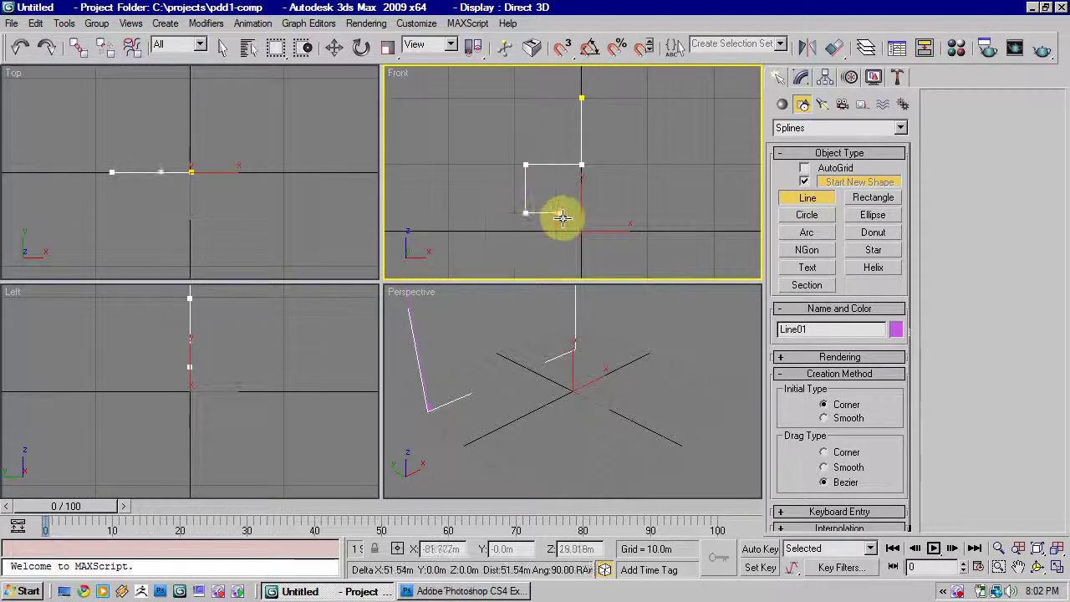
pyautogui.click(562, 215)
pyautogui.click(562, 250)
pyautogui.rightClick(642, 157)
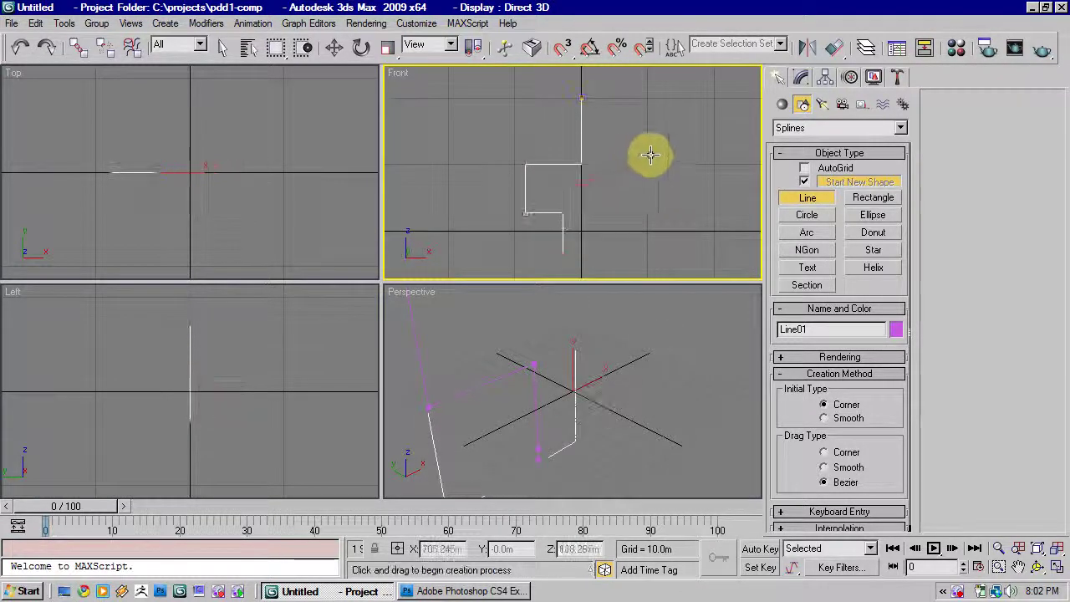
pyautogui.moveTo(645, 155); pyautogui.dragTo(610, 149, button='middle')
pyautogui.rightClick(556, 184)
pyautogui.moveTo(561, 184); pyautogui.dragTo(582, 178, button='middle')
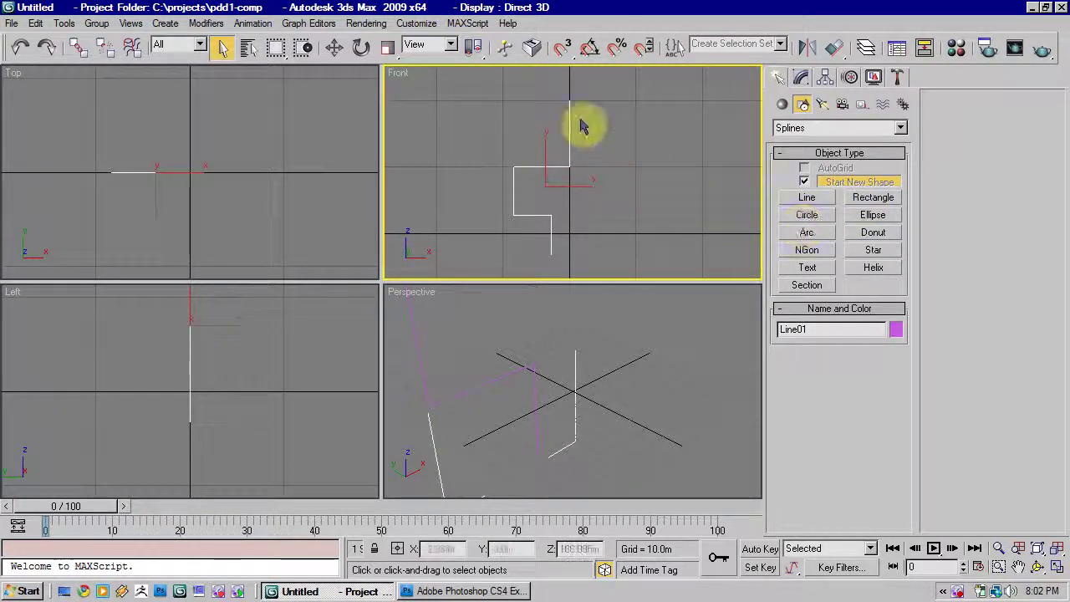
# Step: Draw a small circle of radius 7.95m to the right of the stepped line
pyautogui.click(795, 217)
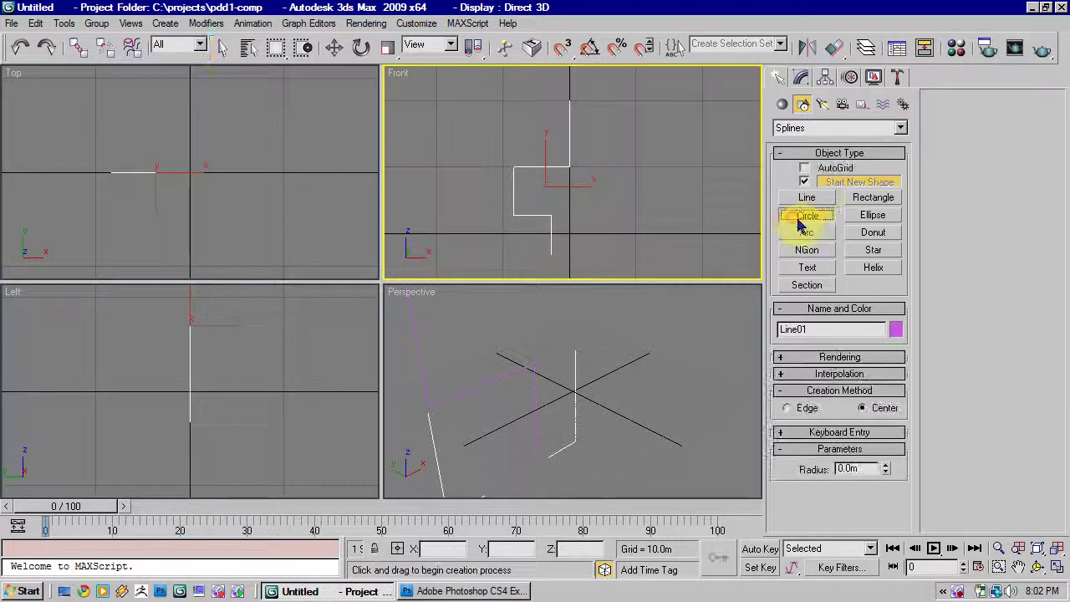
pyautogui.rightClick(619, 144)
pyautogui.scroll(2, 644, 159)
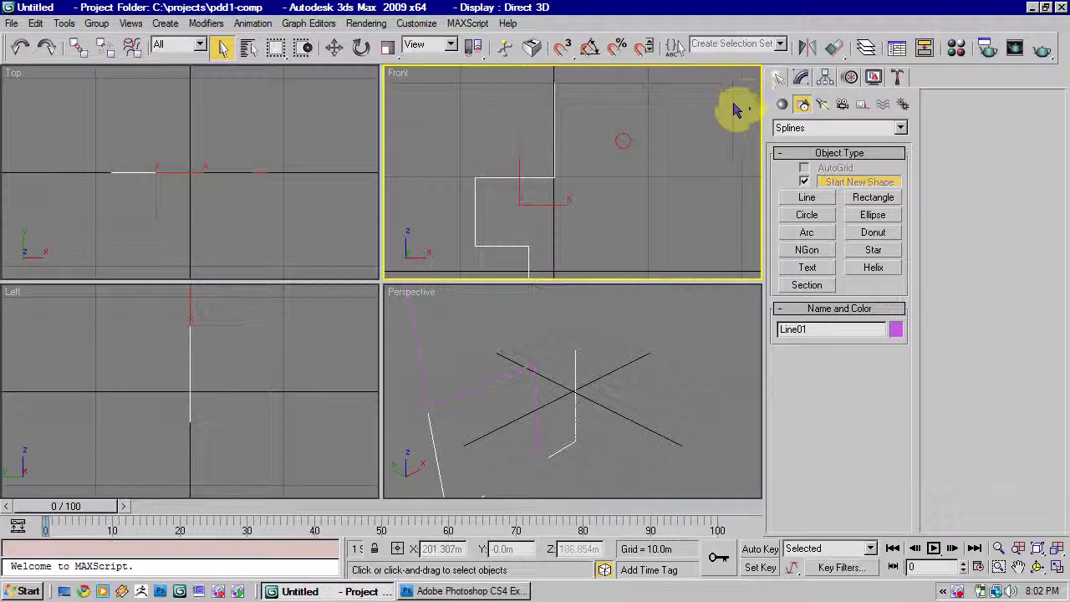
# Step: Start a Compound Objects Loft with the stepped line as its path
pyautogui.click(781, 105)
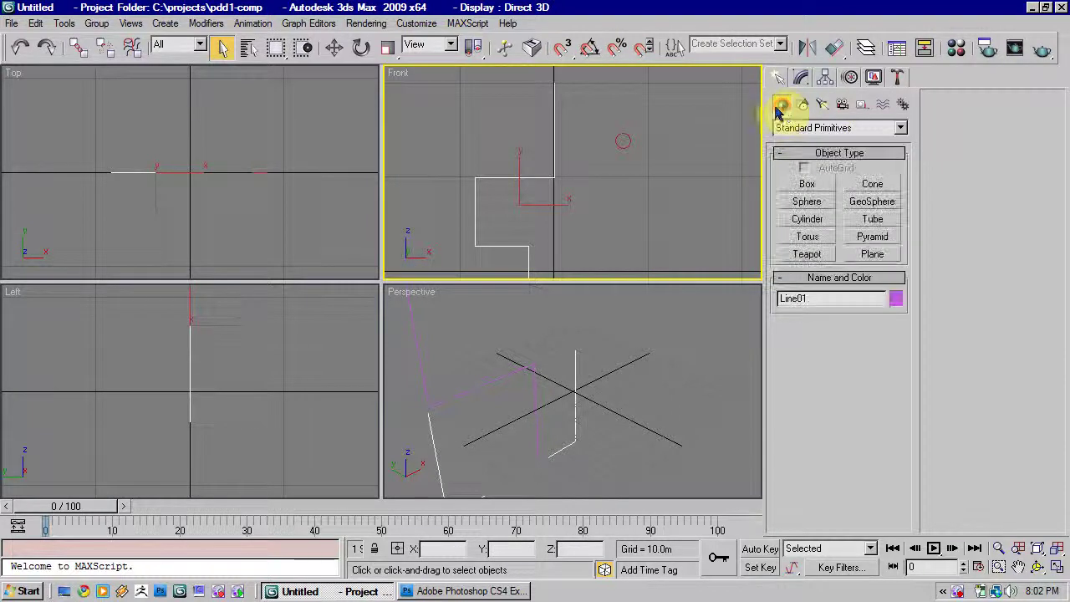
pyautogui.click(804, 129)
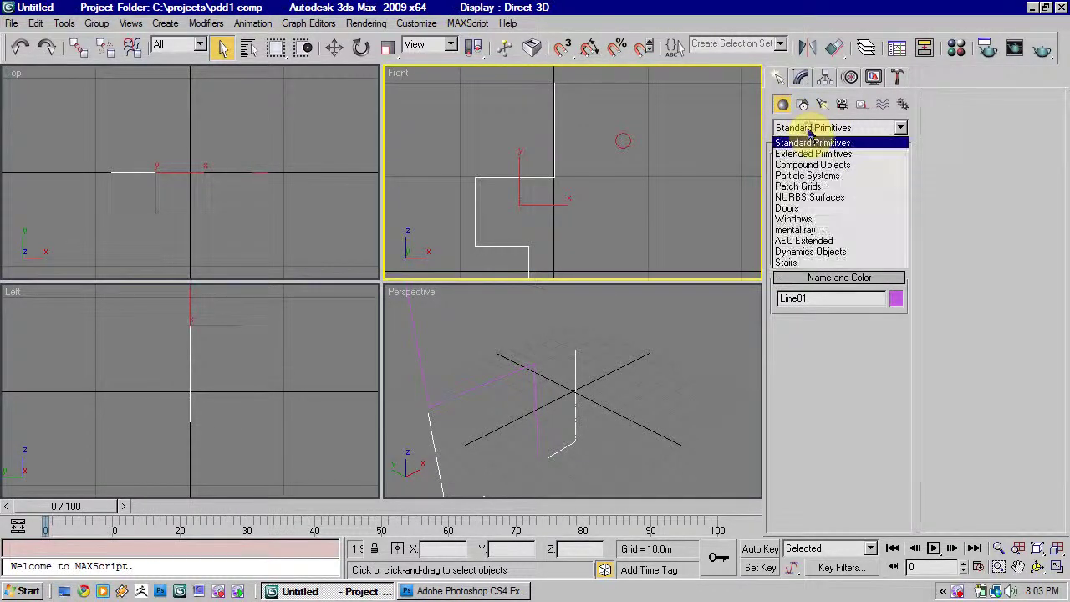
pyautogui.click(814, 167)
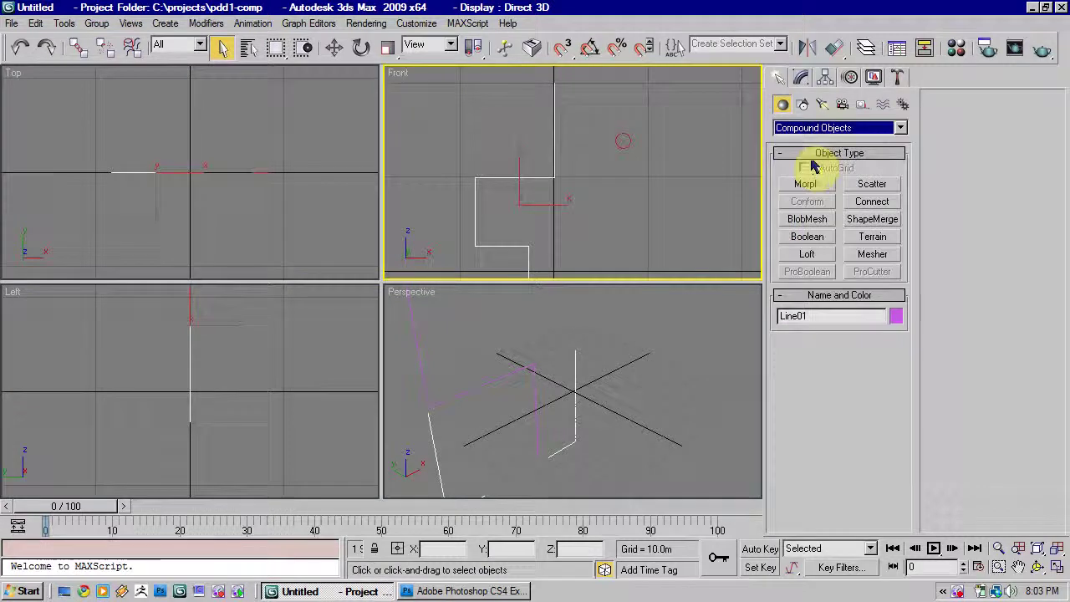
pyautogui.click(817, 256)
pyautogui.moveTo(636, 162); pyautogui.dragTo(633, 147, button='middle')
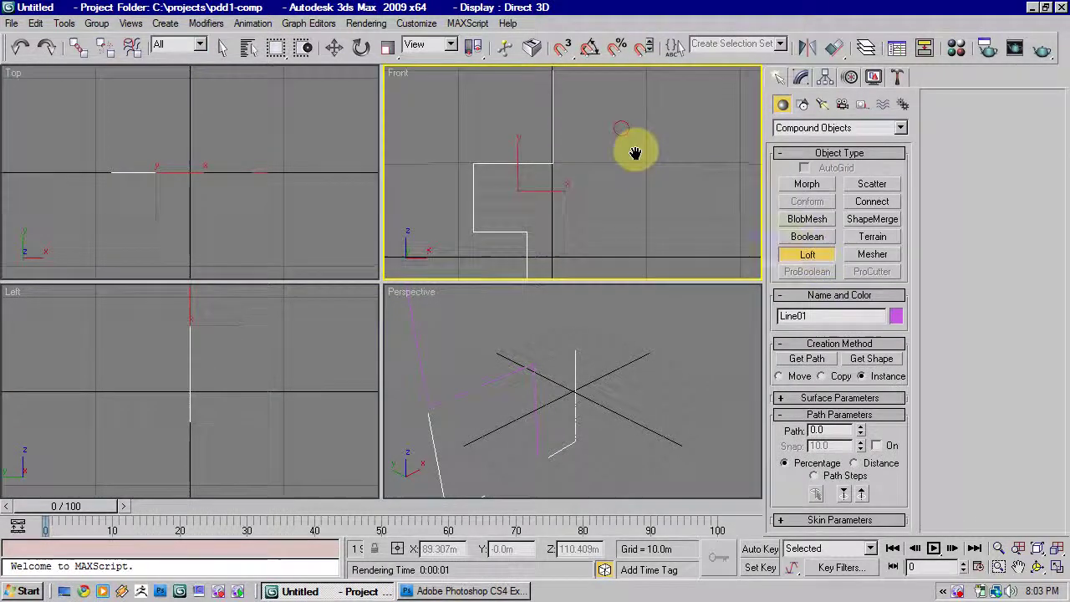
# Step: Pick the circle as the loft shape, producing the red pipe Loft01
pyautogui.click(871, 360)
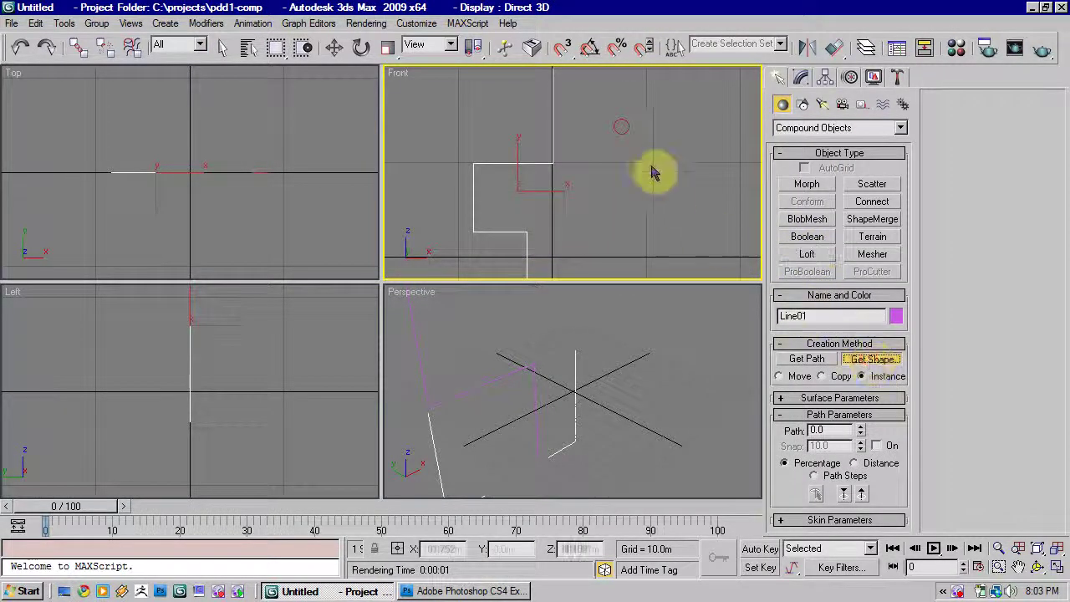
pyautogui.click(622, 127)
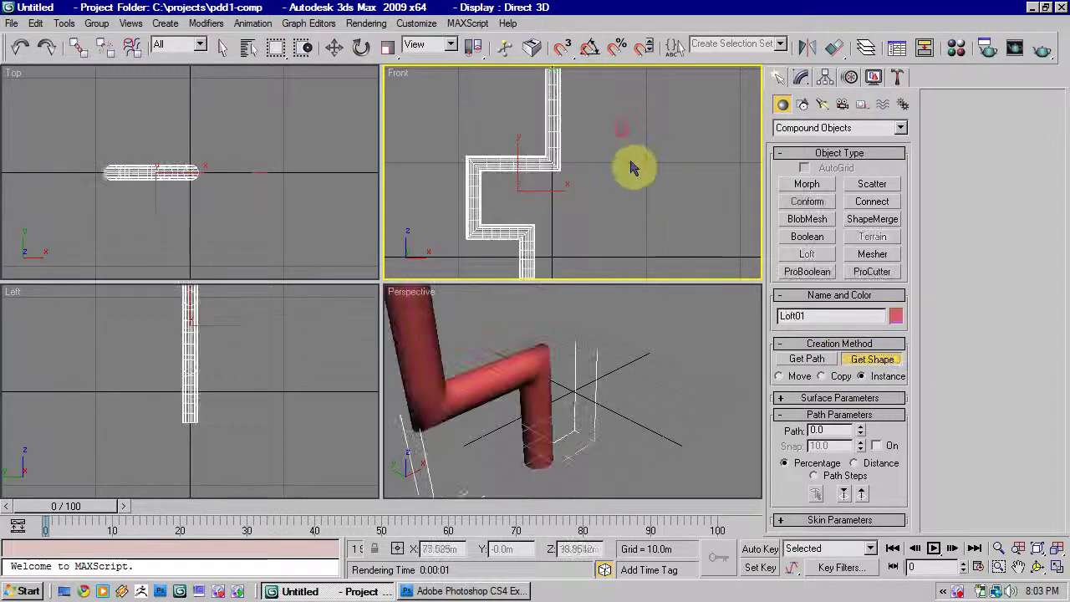
pyautogui.moveTo(633, 163); pyautogui.dragTo(641, 152, button='middle')
pyautogui.scroll(-2, 639, 161)
pyautogui.keyDown('alt'); pyautogui.moveTo(611, 327); pyautogui.dragTo(613, 373, button='middle'); pyautogui.keyUp('alt')
pyautogui.scroll(-3, 640, 352)
pyautogui.press('w')
# Step: Bring up Loft01's parameters in the Modify panel and expand its surface settings
pyautogui.click(801, 78)
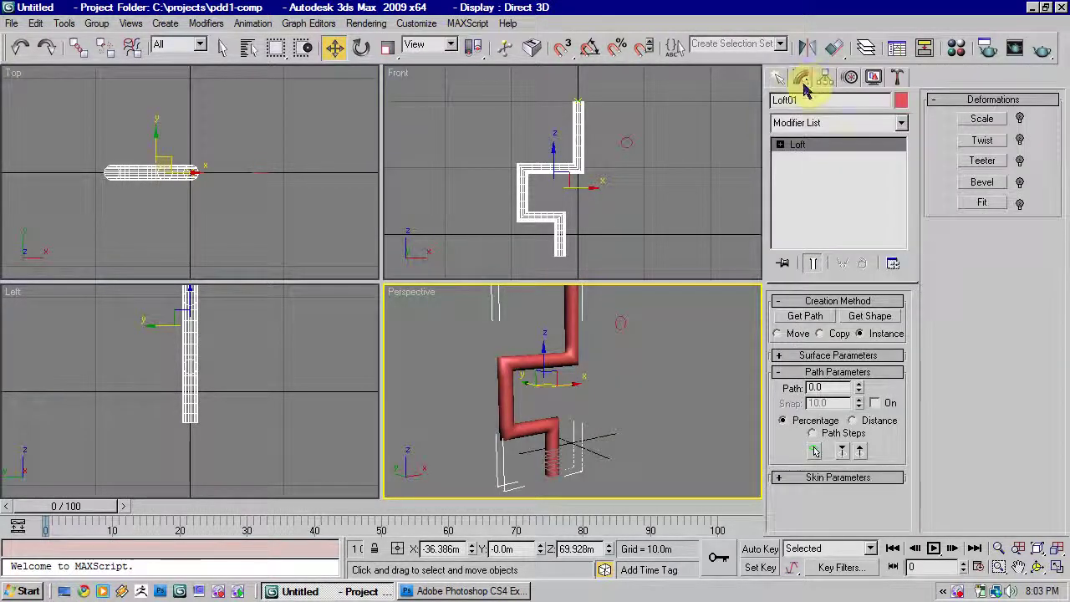
pyautogui.click(800, 355)
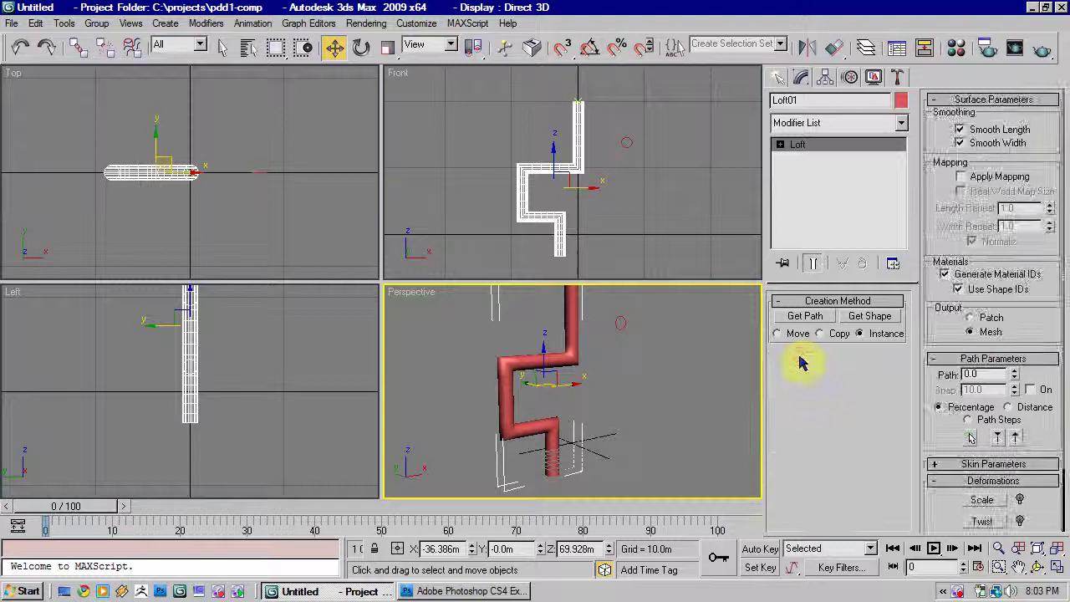
pyautogui.scroll(8, 532, 196)
pyautogui.moveTo(530, 196); pyautogui.dragTo(621, 201, button='middle')
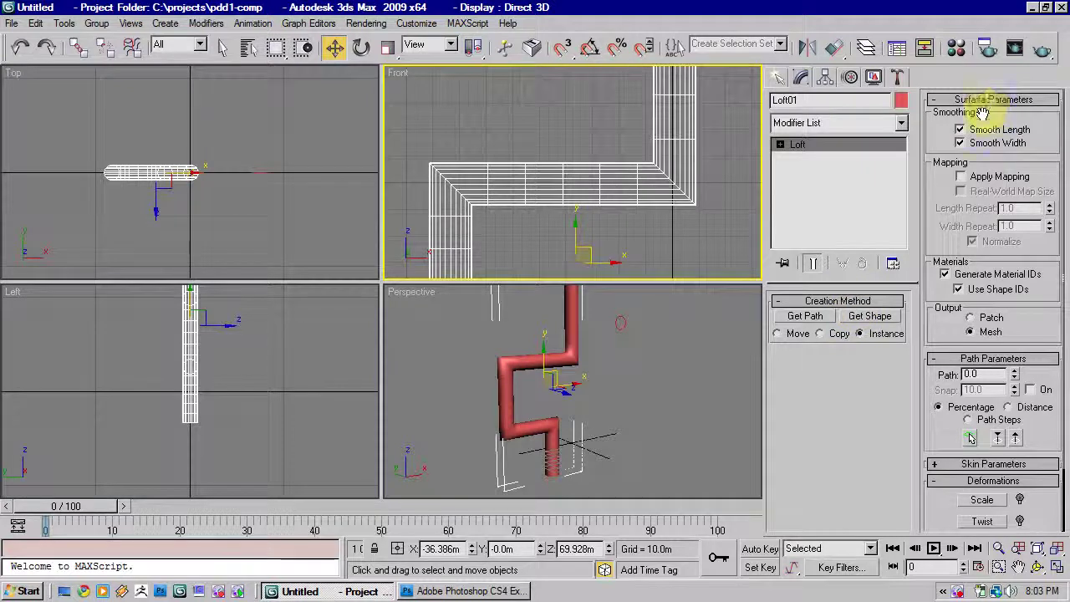
# Step: Set Loft01's shape and path steps to 2, then Shift-drag it to clone
pyautogui.click(995, 465)
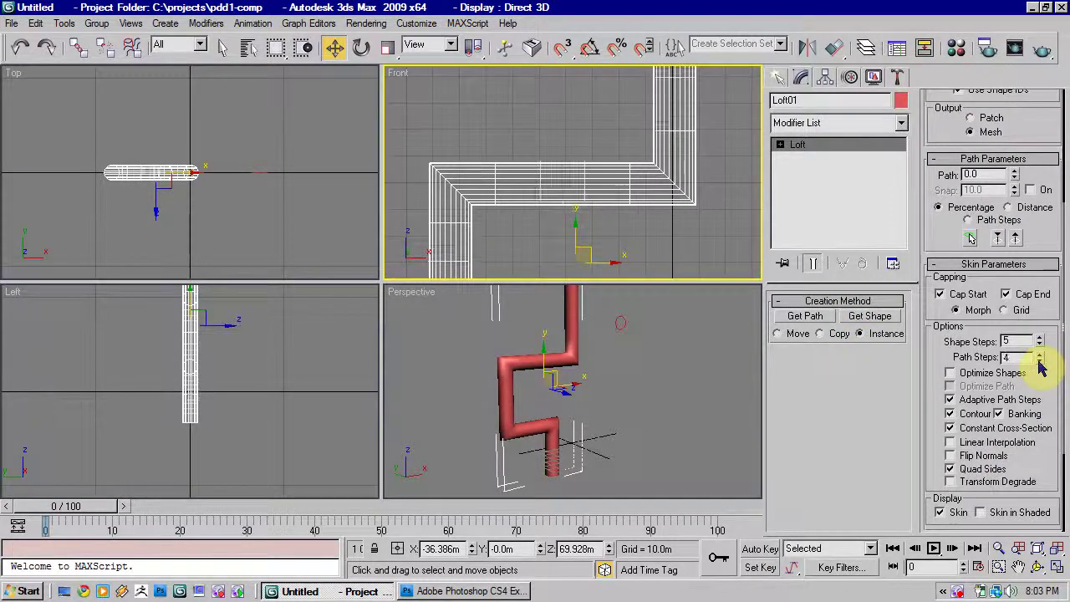
pyautogui.click(1039, 345)
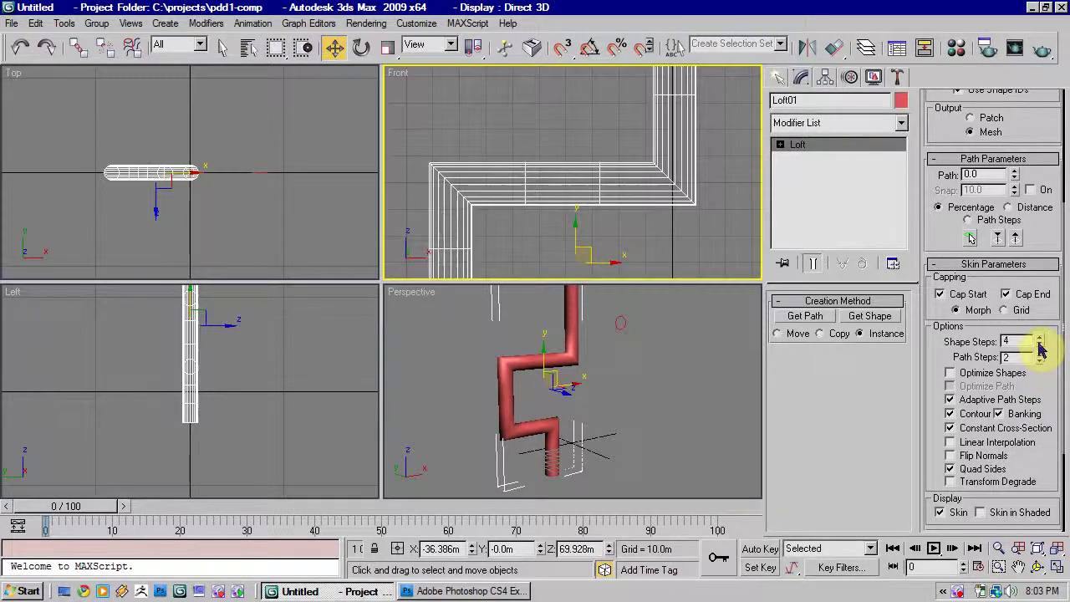
pyautogui.click(1039, 345)
pyautogui.click(1039, 346)
pyautogui.click(1039, 346)
pyautogui.click(1039, 338)
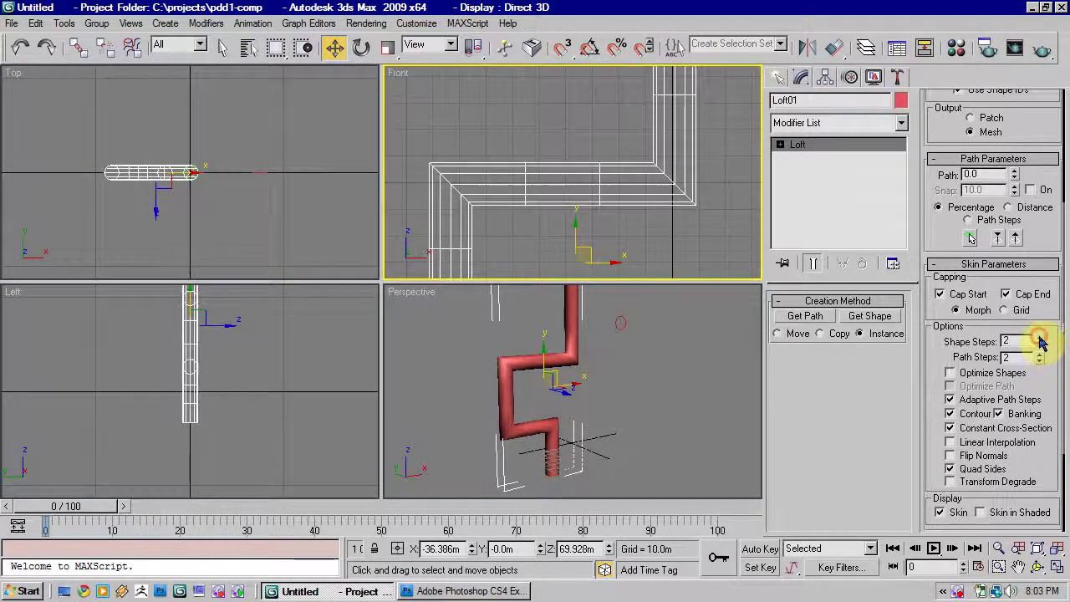
pyautogui.moveTo(565, 388)
pyautogui.keyDown('alt'); pyautogui.mouseDown(button='middle')
pyautogui.moveTo(602, 390)
pyautogui.moveTo(567, 395)
pyautogui.moveTo(554, 410)
pyautogui.mouseUp(button='middle'); pyautogui.keyUp('alt')
pyautogui.moveTo(554, 411)
pyautogui.keyDown('shift'); pyautogui.mouseDown()
pyautogui.moveTo(521, 410)
pyautogui.moveTo(527, 421)
pyautogui.mouseUp(); pyautogui.keyUp('shift')
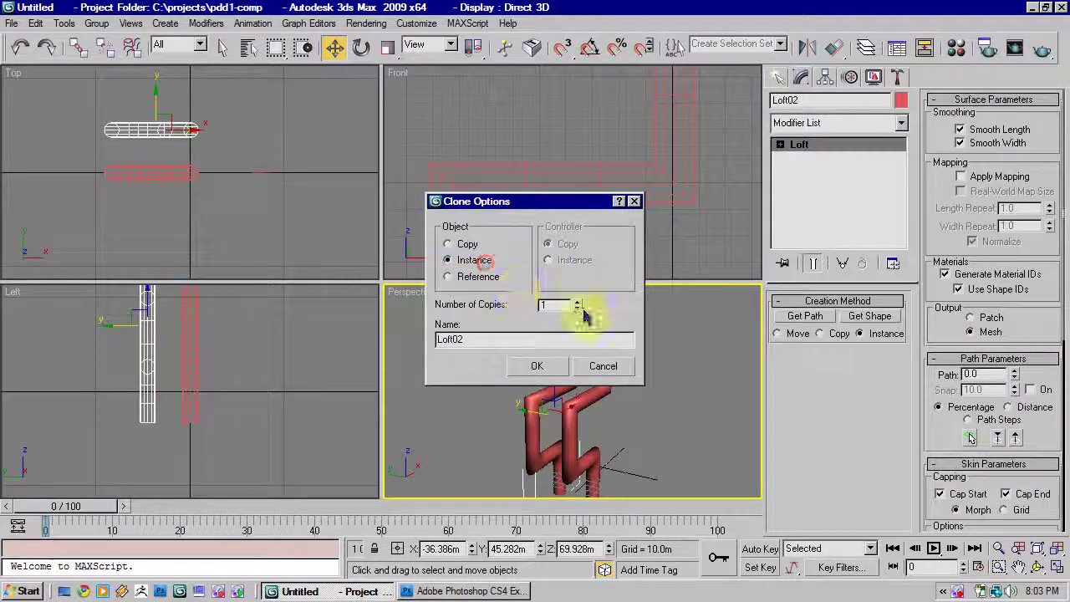
# Step: Create five instanced pipe copies, Loft02 to Loft06, in a row
pyautogui.click(538, 365)
pyautogui.moveTo(596, 406)
pyautogui.keyDown('alt'); pyautogui.mouseDown(button='middle')
pyautogui.moveTo(609, 387)
pyautogui.moveTo(592, 416)
pyautogui.moveTo(641, 407)
pyautogui.moveTo(494, 354)
pyautogui.moveTo(597, 459)
pyautogui.moveTo(611, 415)
pyautogui.moveTo(623, 427)
pyautogui.moveTo(605, 435)
pyautogui.mouseUp(button='middle'); pyautogui.keyUp('alt')
pyautogui.click(640, 406)
pyautogui.scroll(5, 600, 432)
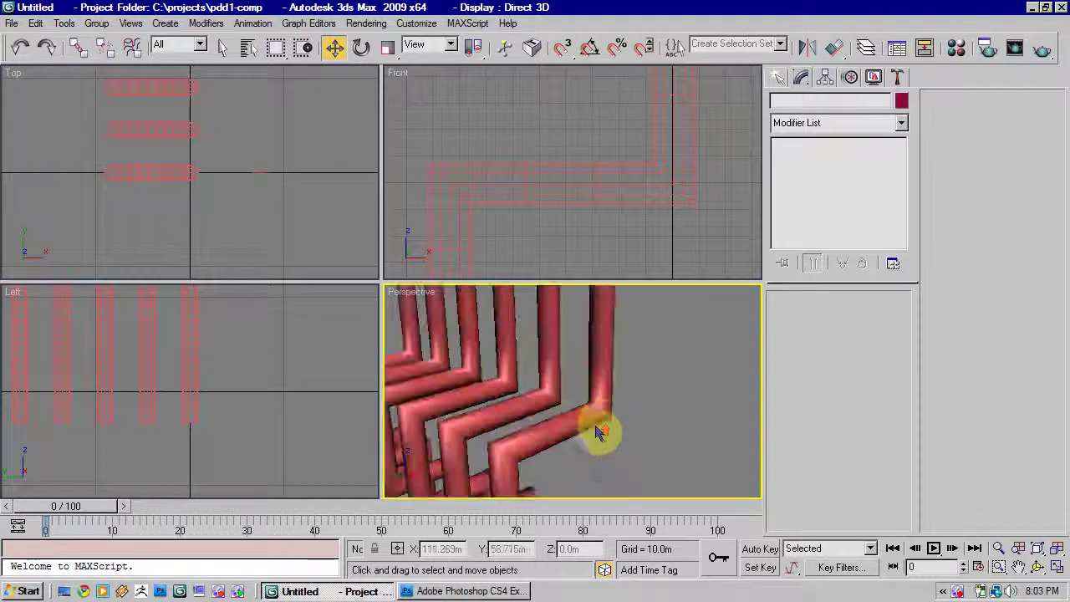
# Step: Reselect the original pipe Loft01 and bring up the Create > Shapes spline types
pyautogui.click(602, 411)
pyautogui.scroll(-5, 603, 411)
pyautogui.scroll(1, 607, 415)
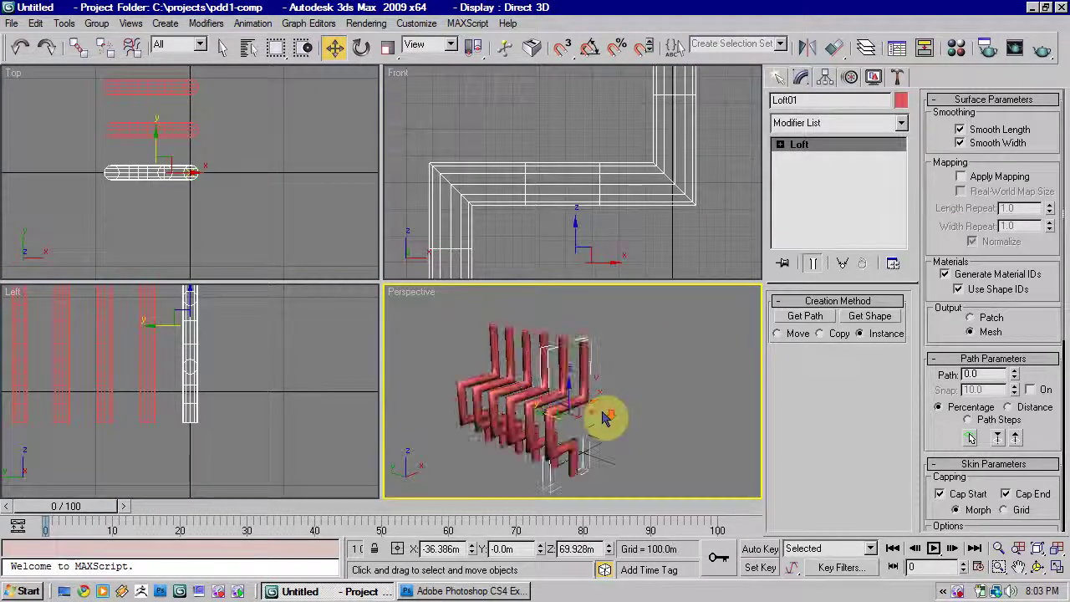
pyautogui.keyDown('alt'); pyautogui.moveTo(606, 418); pyautogui.dragTo(593, 411, button='middle'); pyautogui.keyUp('alt')
pyautogui.scroll(-4, 544, 139)
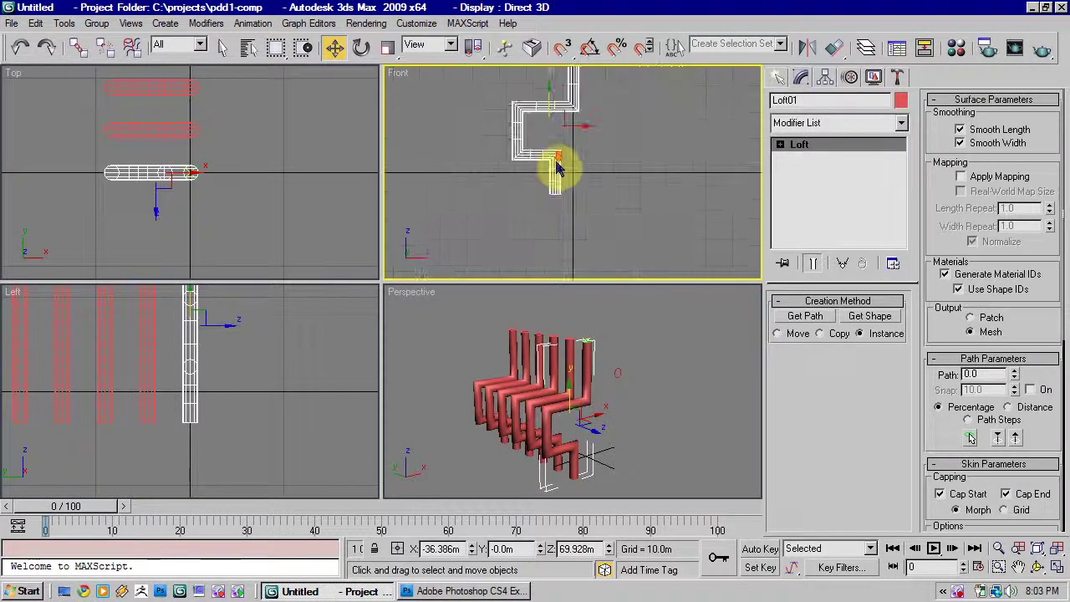
pyautogui.scroll(-4, 558, 167)
pyautogui.click(779, 77)
pyautogui.click(802, 104)
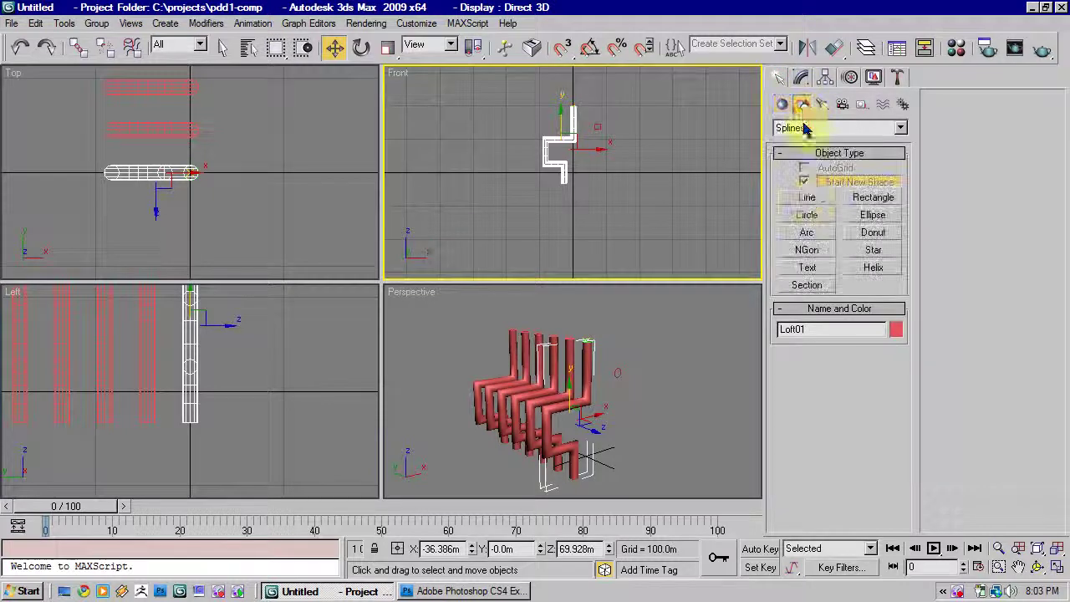
# Step: Draw a four-point line beside the pipe row in the Front view
pyautogui.click(807, 197)
pyautogui.click(575, 87)
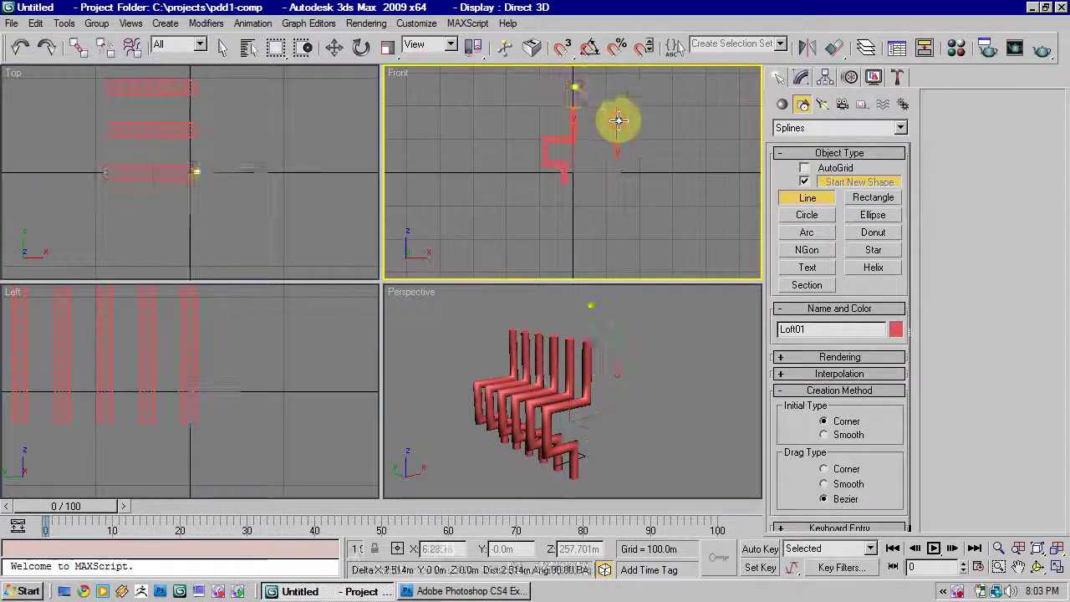
pyautogui.click(622, 125)
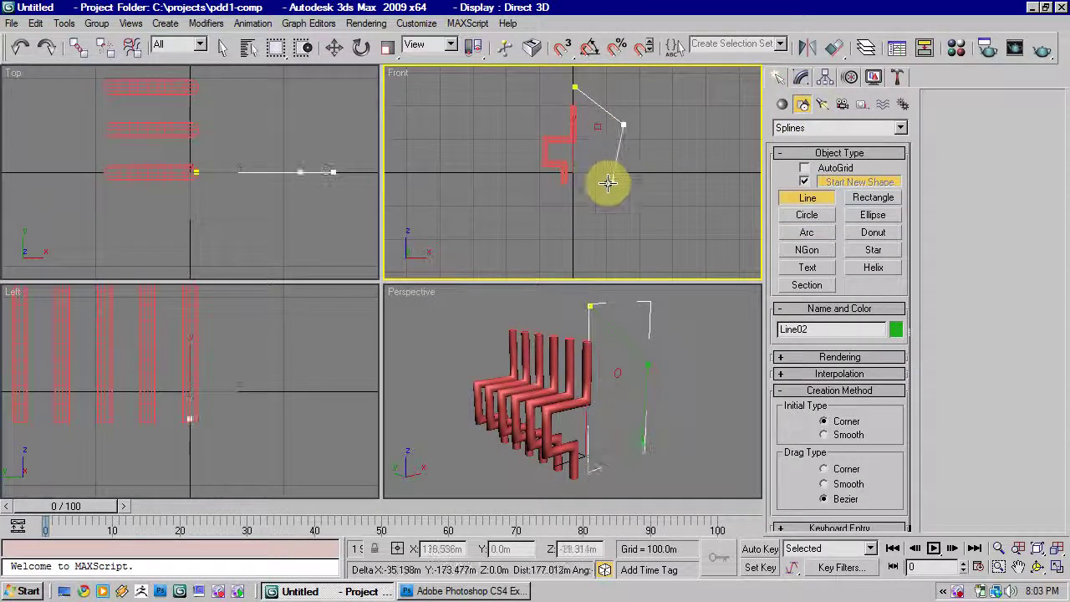
pyautogui.click(608, 188)
pyautogui.click(566, 217)
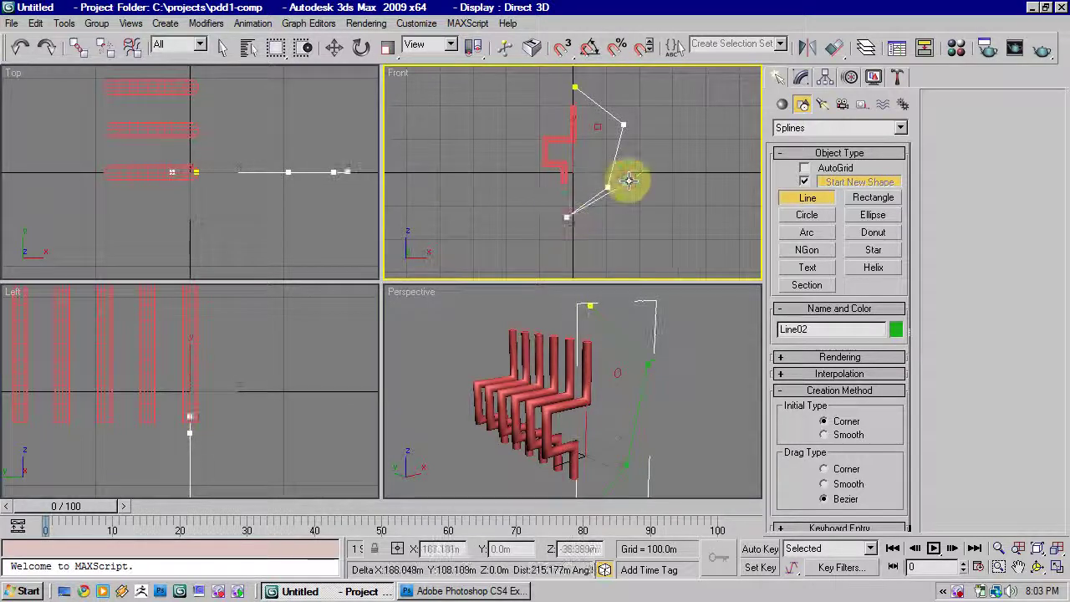
pyautogui.rightClick(622, 179)
# Step: Convert all four vertices of the new spline to Smooth, curving it into a bend
pyautogui.click(801, 77)
pyautogui.click(782, 146)
pyautogui.click(811, 158)
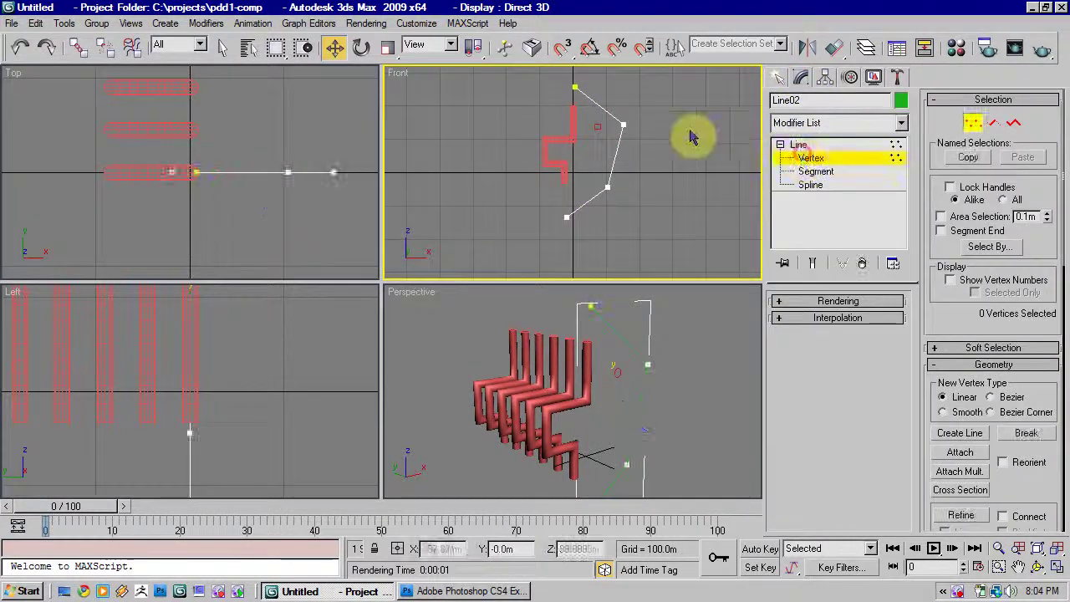
pyautogui.moveTo(669, 84); pyautogui.dragTo(549, 243)
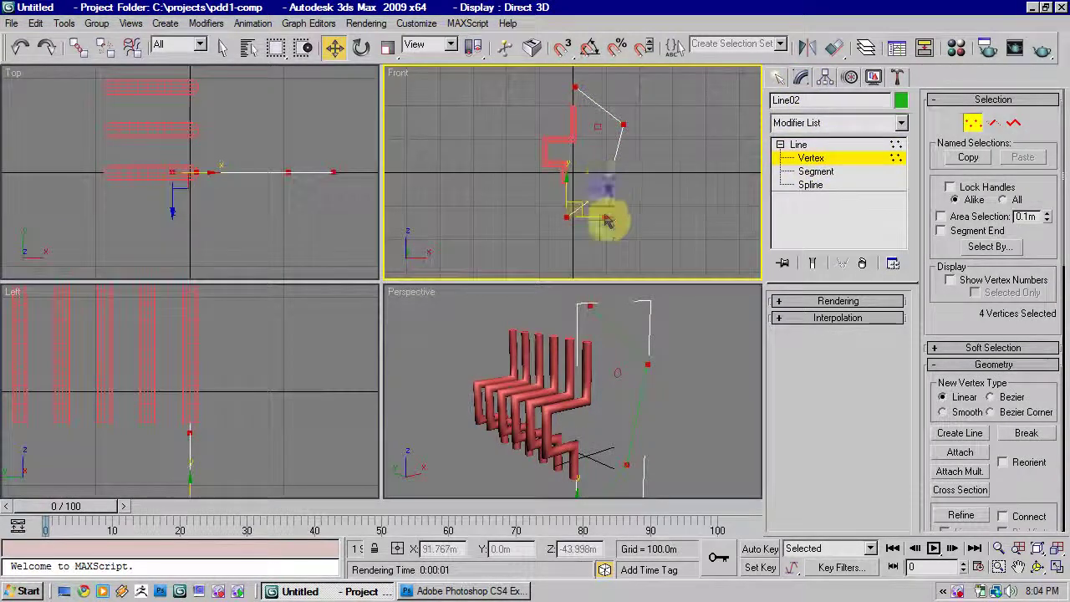
pyautogui.rightClick(608, 220)
pyautogui.click(574, 101)
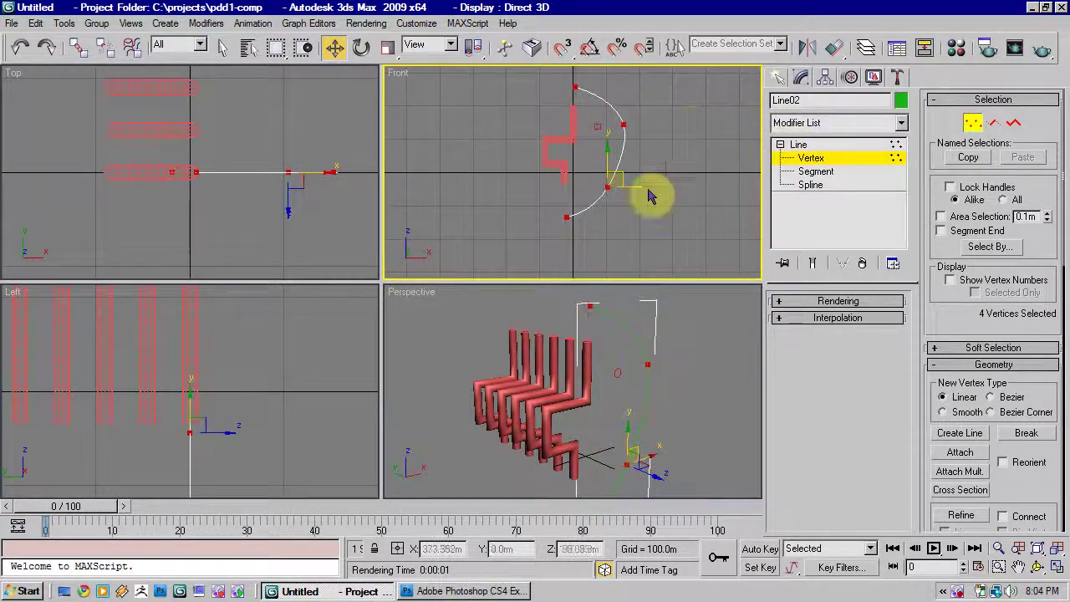
pyautogui.click(609, 186)
pyautogui.click(623, 125)
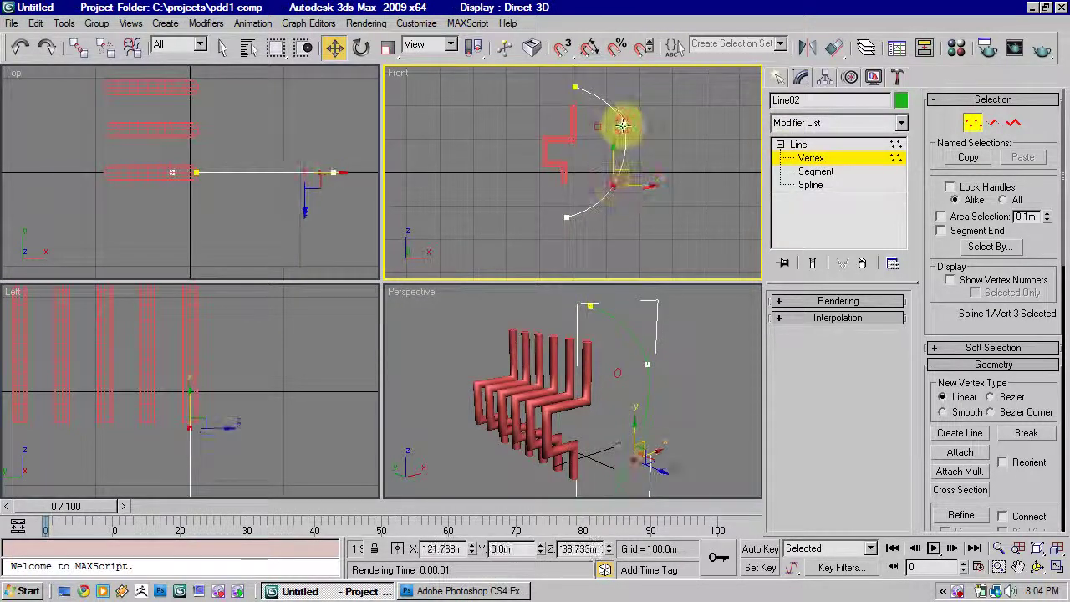
pyautogui.click(798, 144)
pyautogui.click(782, 77)
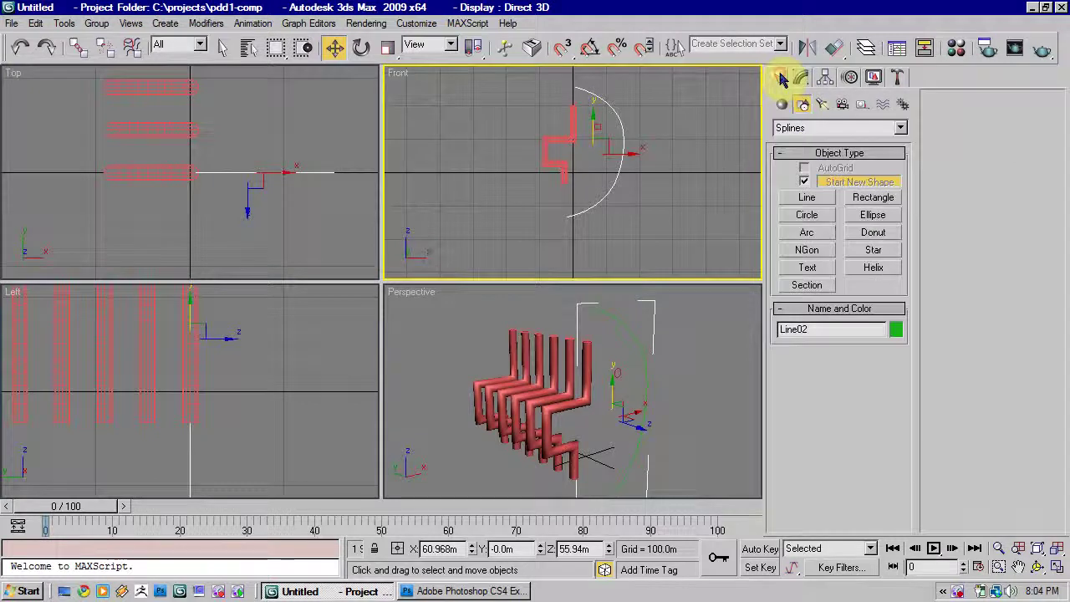
# Step: Draw a small circle beside the curved spline, then select the curve
pyautogui.click(807, 217)
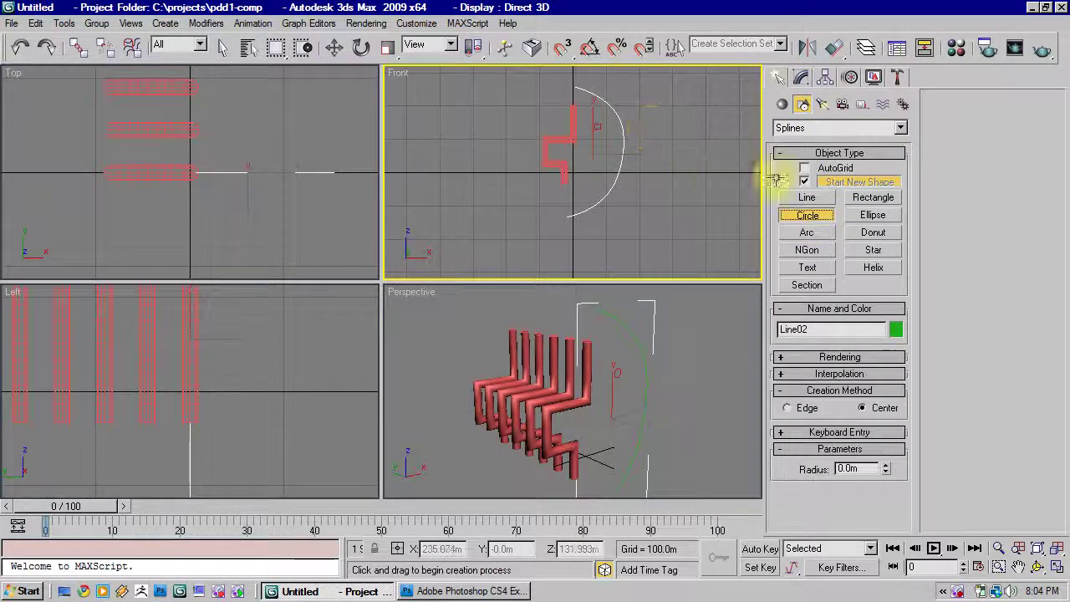
pyautogui.moveTo(665, 130); pyautogui.dragTo(666, 131)
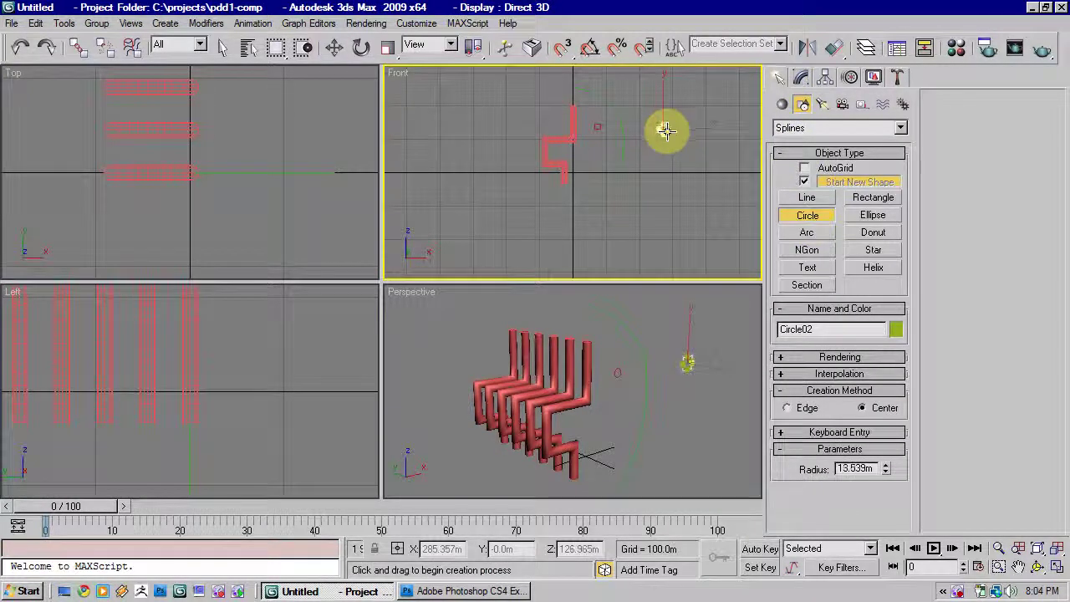
pyautogui.rightClick(690, 170)
pyautogui.click(621, 134)
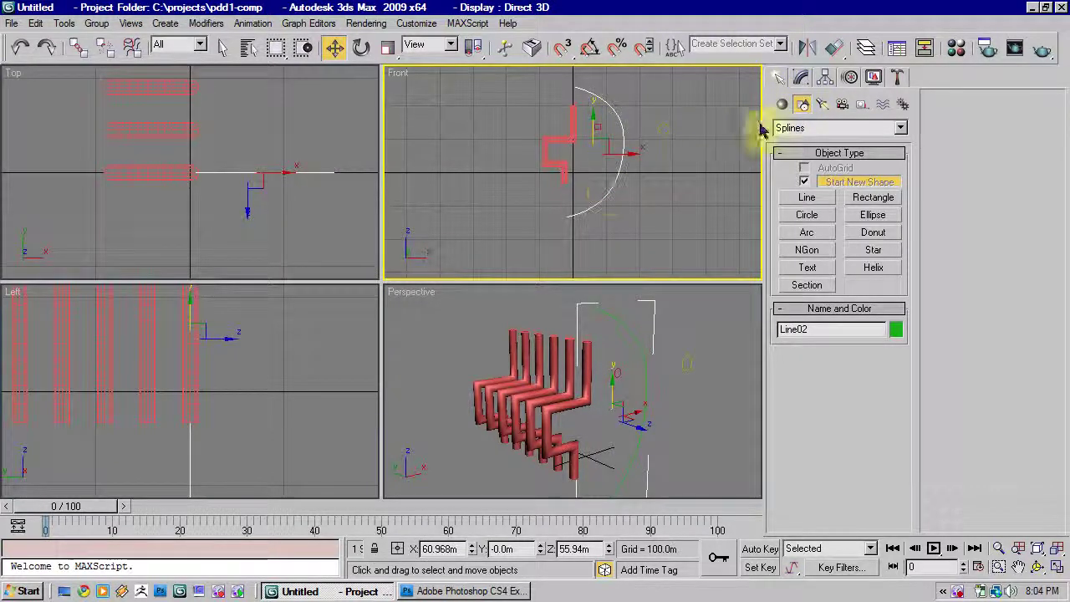
pyautogui.click(780, 107)
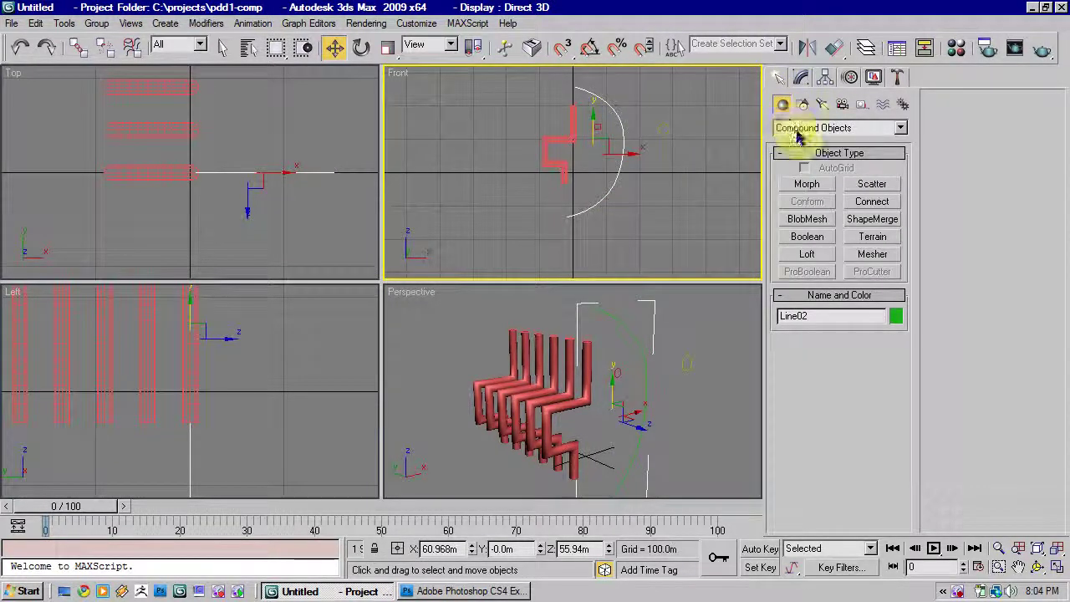
# Step: Loft the small circle along curved Line02, creating the teal tube Loft07
pyautogui.click(807, 255)
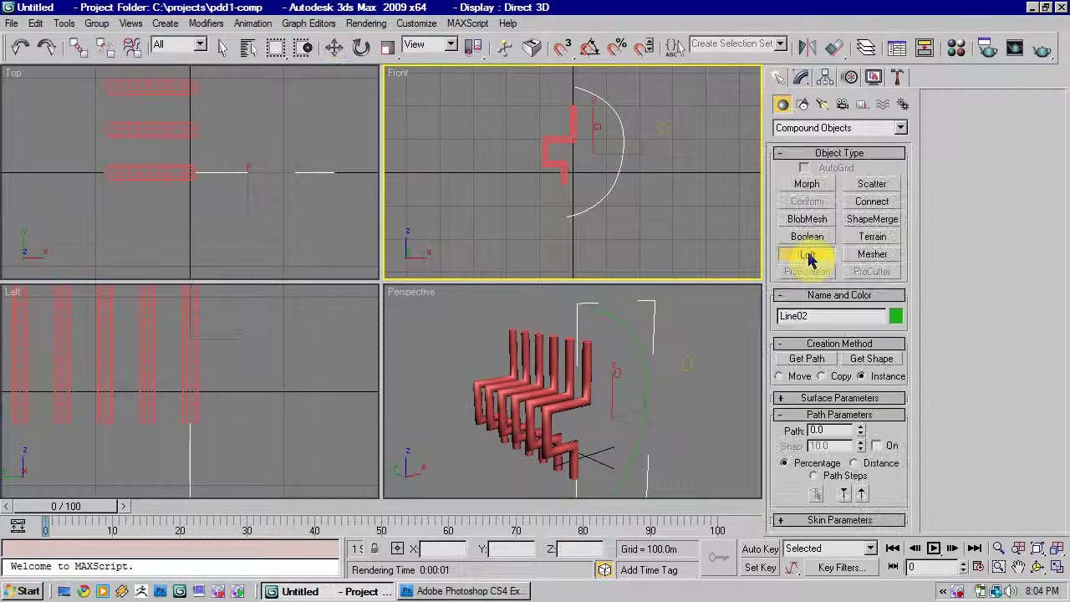
pyautogui.click(865, 360)
pyautogui.click(664, 135)
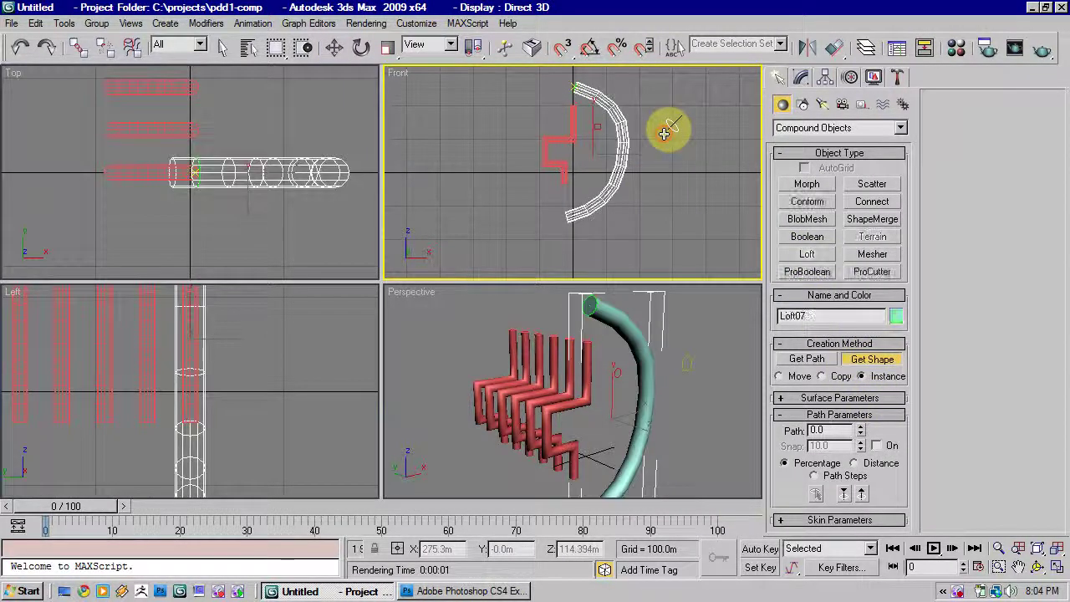
pyautogui.keyDown('alt'); pyautogui.moveTo(640, 426); pyautogui.dragTo(605, 380, button='middle'); pyautogui.keyUp('alt')
pyautogui.press('w')
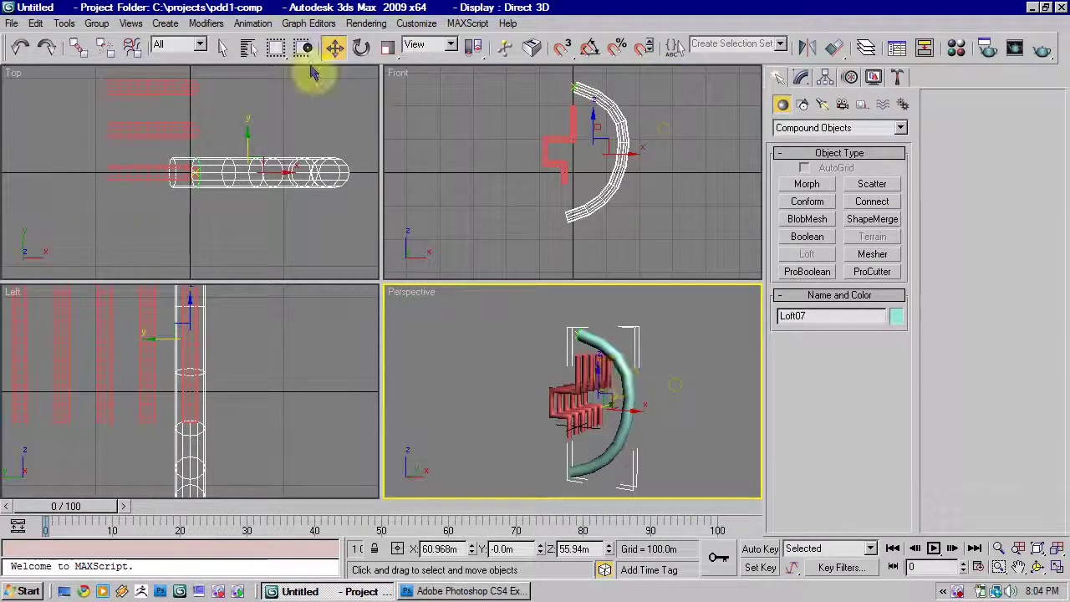
pyautogui.click(801, 77)
# Step: Raise Loft07's path steps to 5 in Skin Parameters
pyautogui.click(583, 146)
pyautogui.scroll(5, 583, 146)
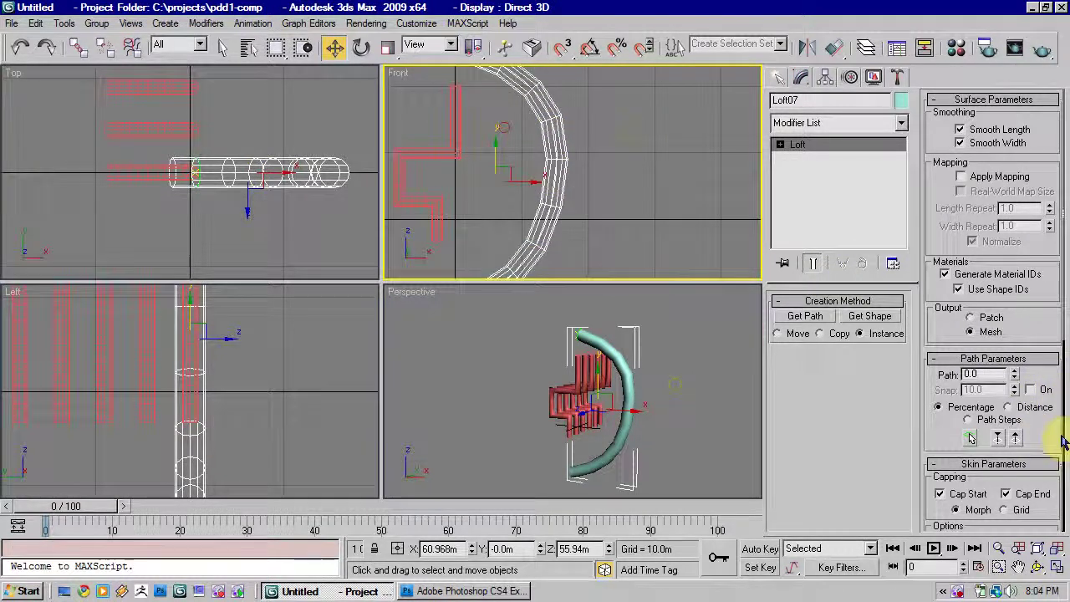
pyautogui.scroll(-4, 1024, 317)
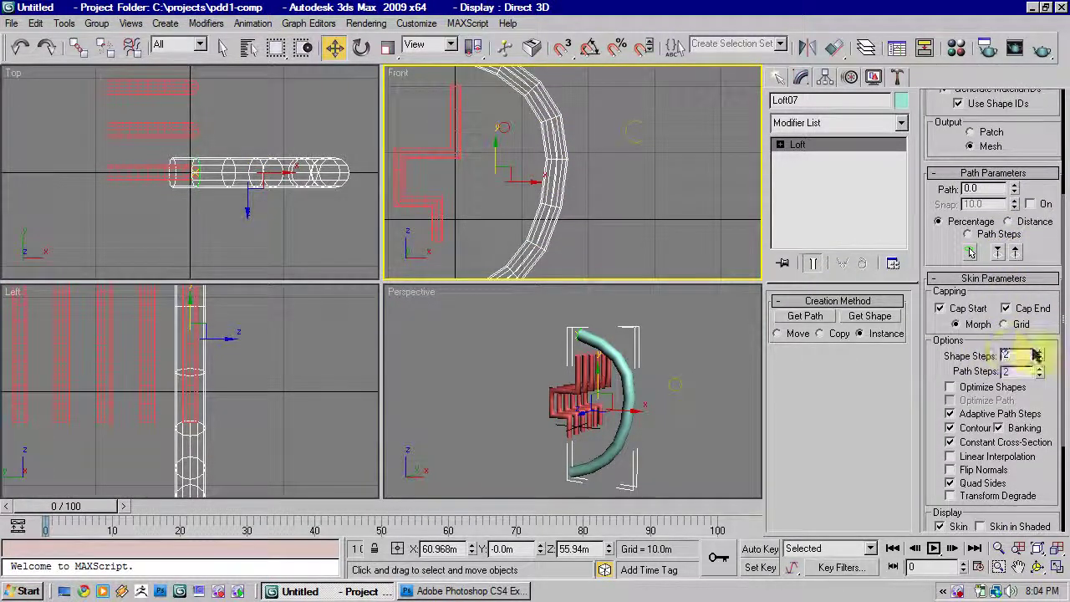
pyautogui.click(1040, 363)
pyautogui.click(1040, 363)
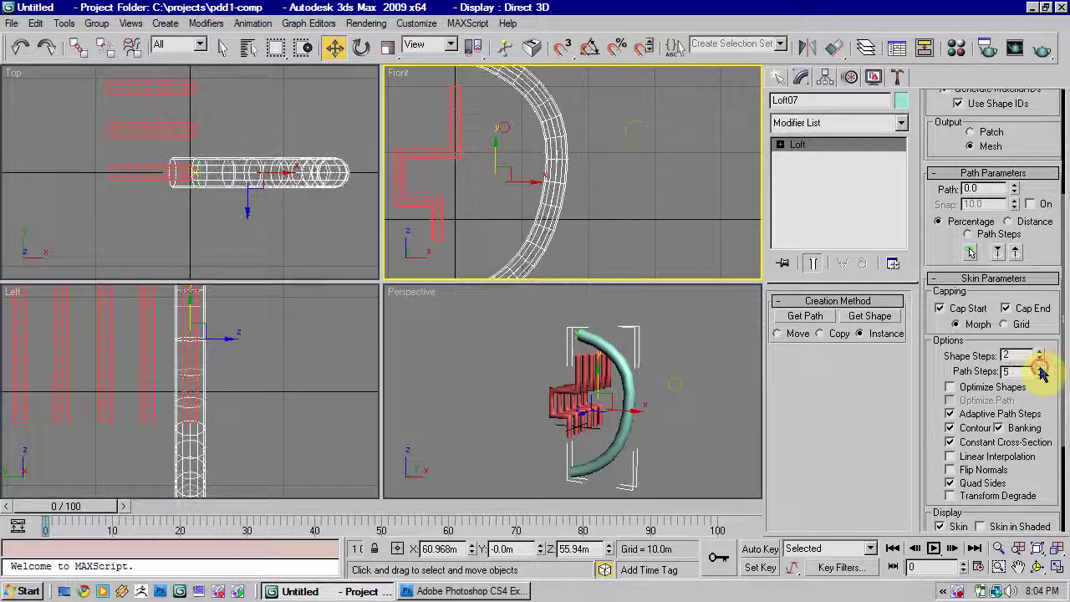
pyautogui.click(1040, 363)
# Step: Shift-drag the curved tube down-left to make one instance, Loft08
pyautogui.rightClick(685, 382)
pyautogui.keyDown('alt'); pyautogui.moveTo(685, 382); pyautogui.dragTo(656, 392, button='middle'); pyautogui.keyUp('alt')
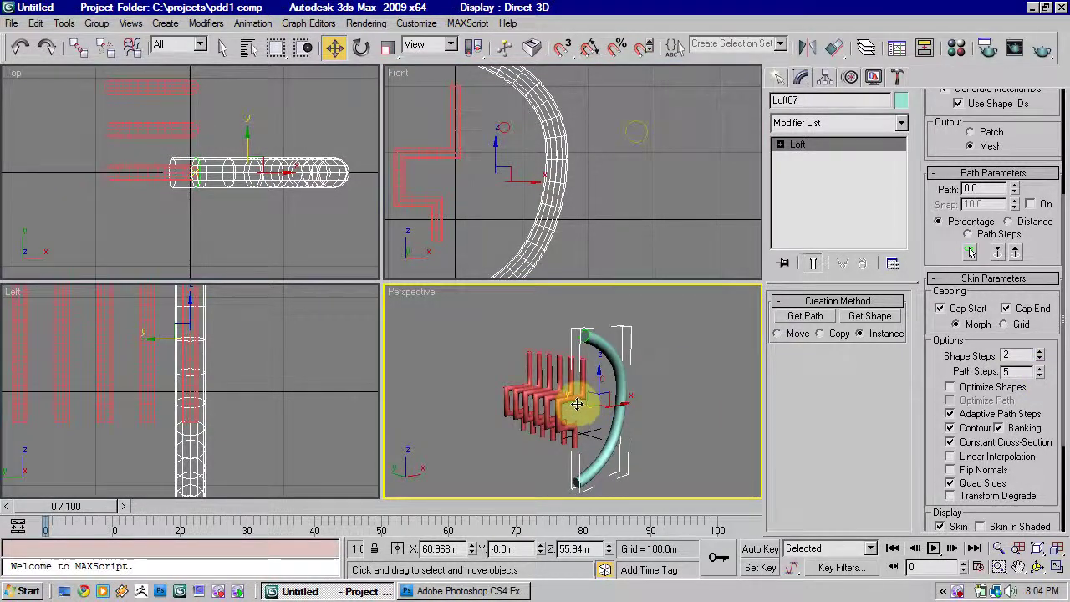
pyautogui.keyDown('shift'); pyautogui.moveTo(576, 404); pyautogui.dragTo(509, 390); pyautogui.keyUp('shift')
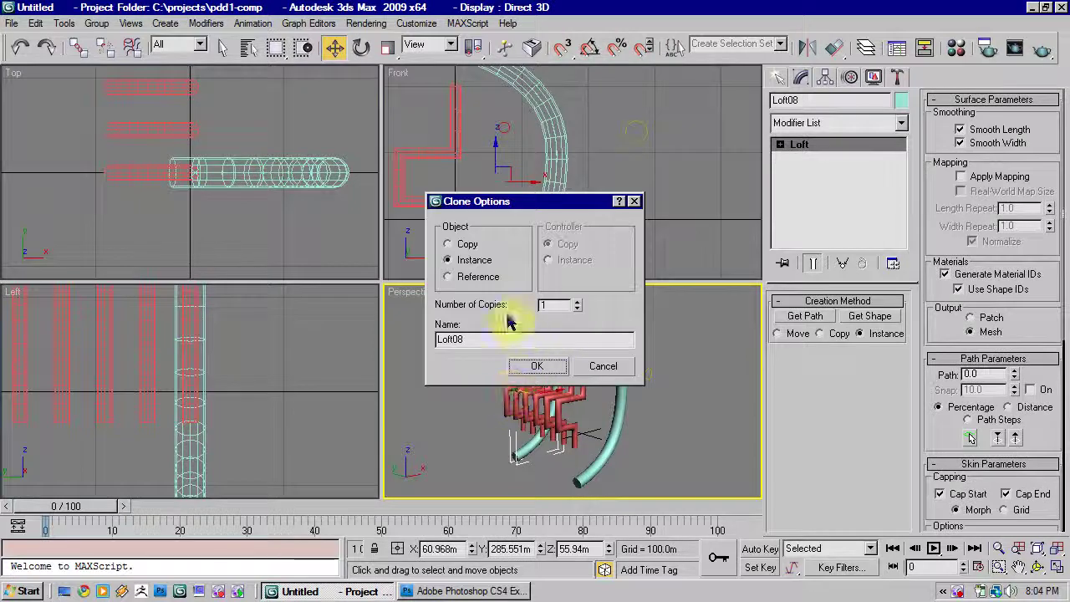
# Step: Create Loft08 as an instance of Loft07 and orbit the Perspective view to compare both tubes
pyautogui.click(542, 366)
pyautogui.moveTo(642, 368)
pyautogui.keyDown('alt'); pyautogui.mouseDown(button='middle')
pyautogui.moveTo(556, 380)
pyautogui.moveTo(585, 357)
pyautogui.moveTo(568, 363)
pyautogui.moveTo(633, 335)
pyautogui.moveTo(640, 377)
pyautogui.moveTo(657, 377)
pyautogui.moveTo(633, 386)
pyautogui.moveTo(590, 370)
pyautogui.moveTo(516, 395)
pyautogui.moveTo(551, 381)
pyautogui.moveTo(602, 411)
pyautogui.moveTo(654, 399)
pyautogui.moveTo(643, 400)
pyautogui.mouseUp(button='middle'); pyautogui.keyUp('alt')
pyautogui.click(569, 362)
pyautogui.scroll(6, 635, 400)
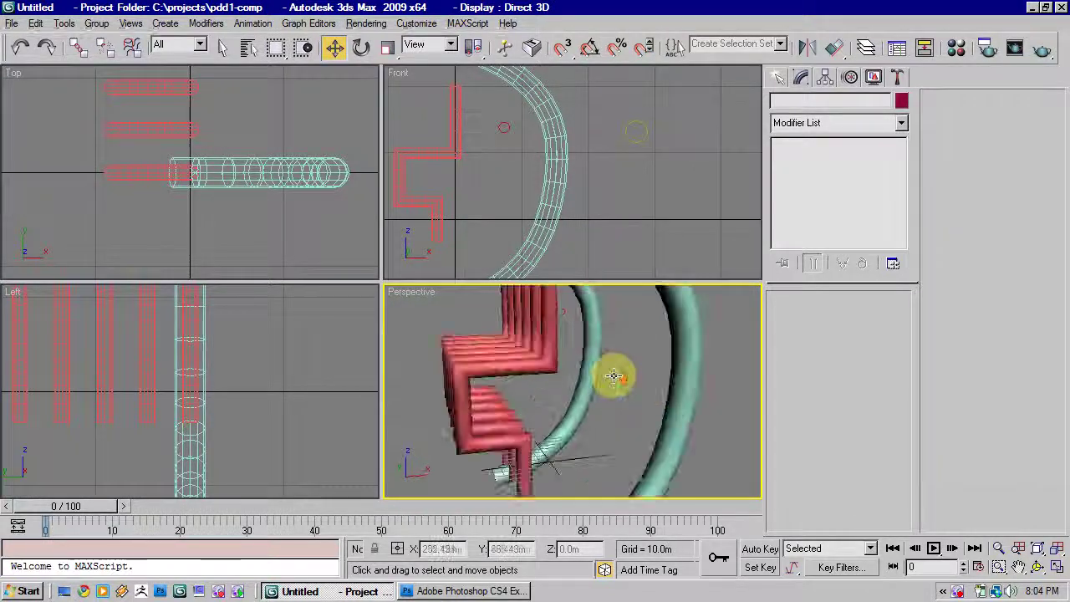
pyautogui.scroll(-6, 588, 407)
pyautogui.keyDown('alt'); pyautogui.moveTo(616, 406); pyautogui.dragTo(571, 387, button='middle'); pyautogui.keyUp('alt')
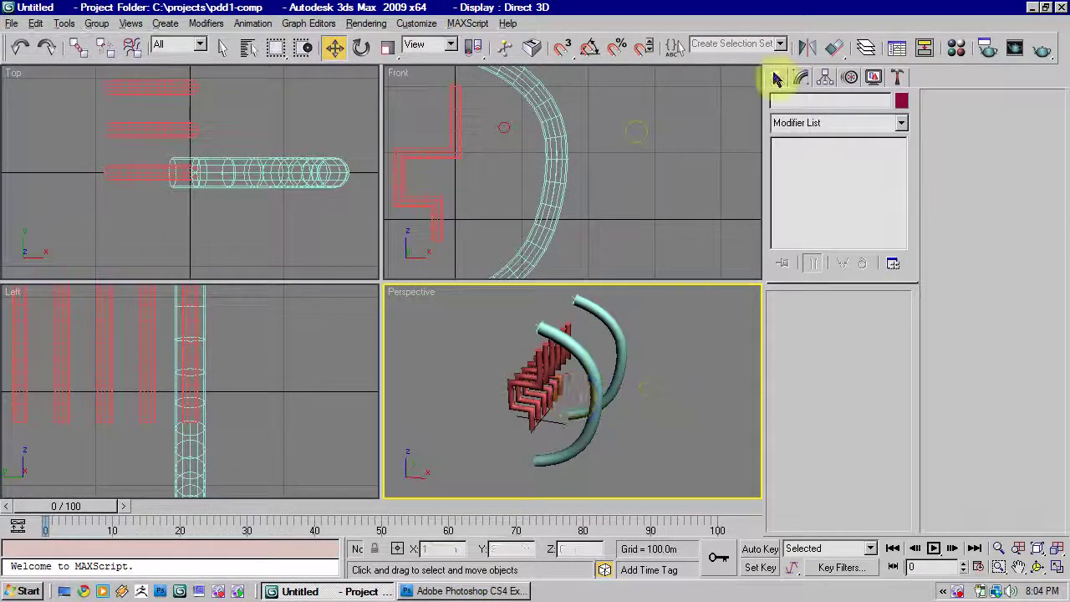
# Step: Assign the 01 - Default sample material to the first curved tube, Loft07
pyautogui.click(957, 48)
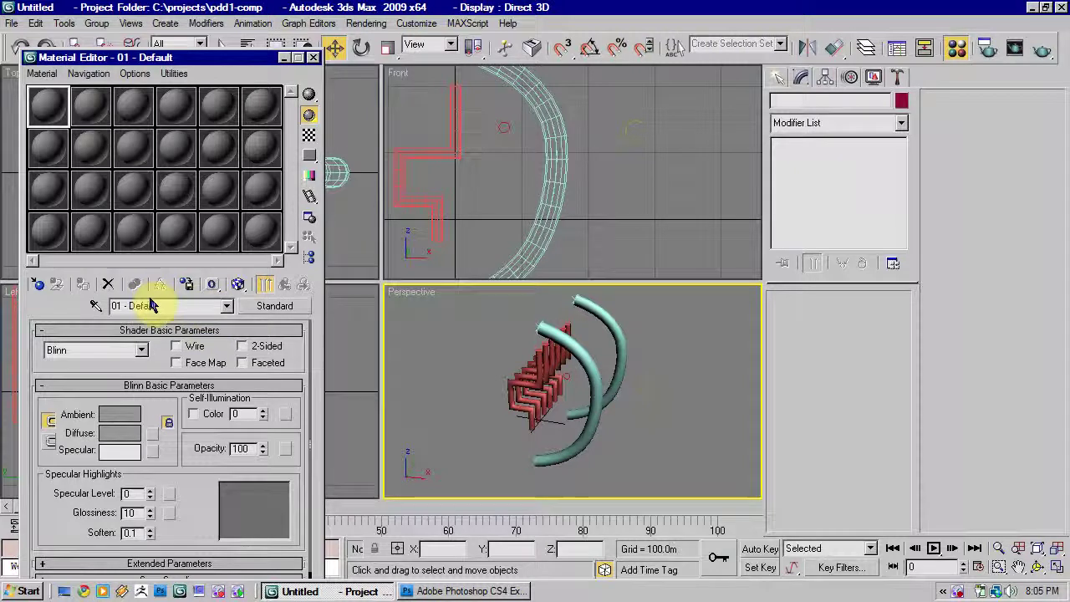
pyautogui.click(539, 341)
pyautogui.click(82, 286)
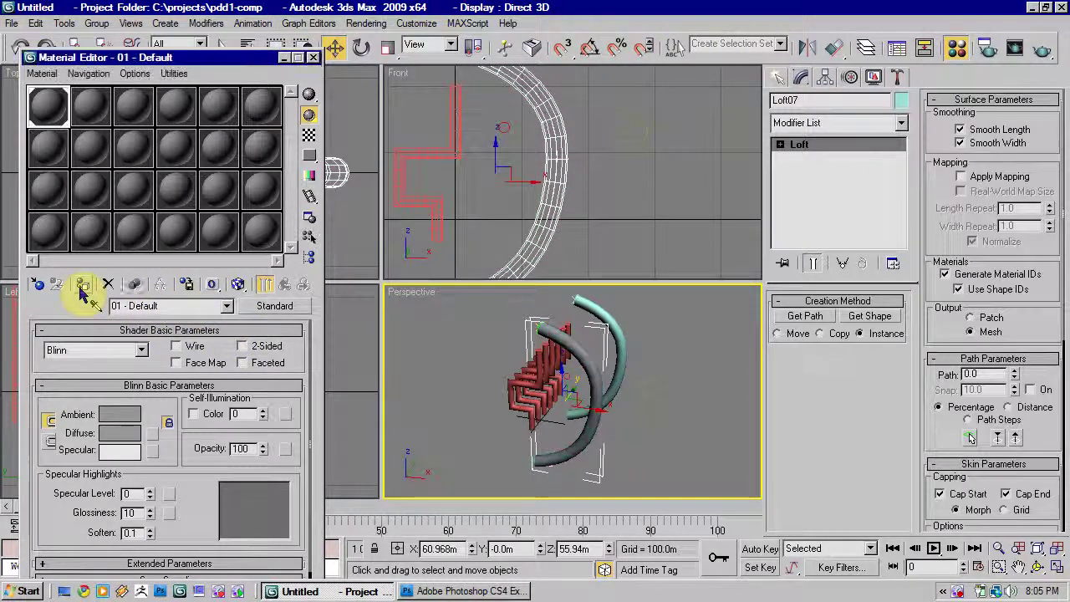
# Step: Give the material's Diffuse channel a Checker map
pyautogui.click(276, 307)
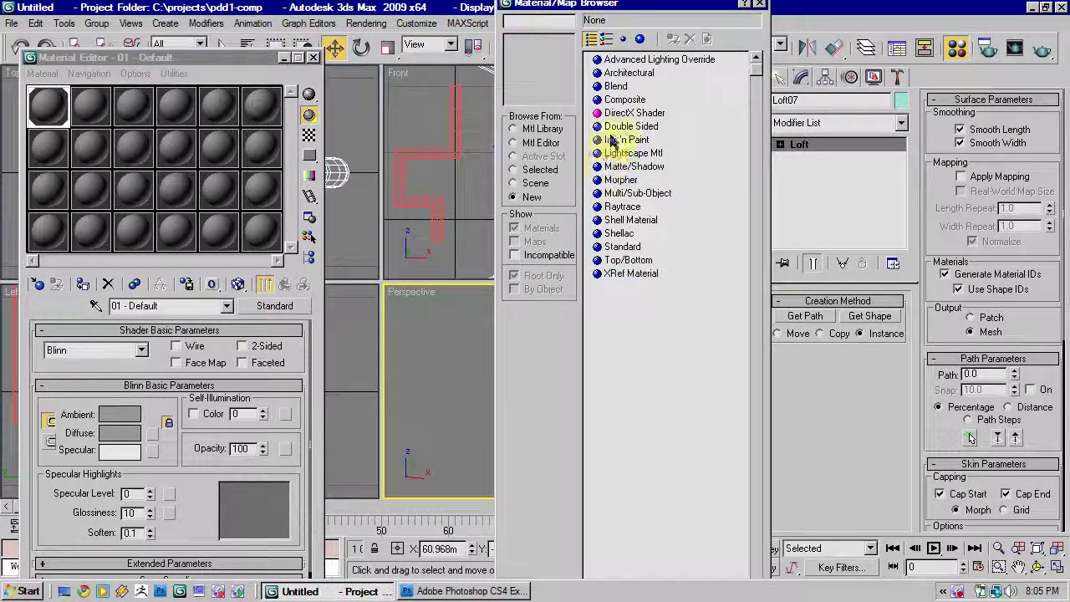
pyautogui.click(763, 6)
pyautogui.click(152, 431)
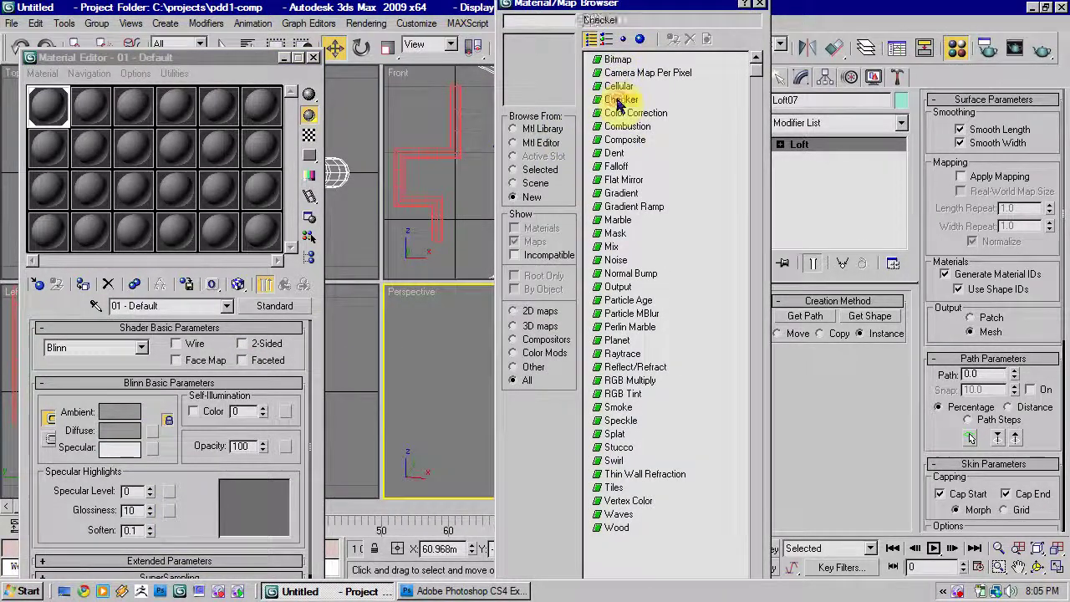
pyautogui.doubleClick(619, 100)
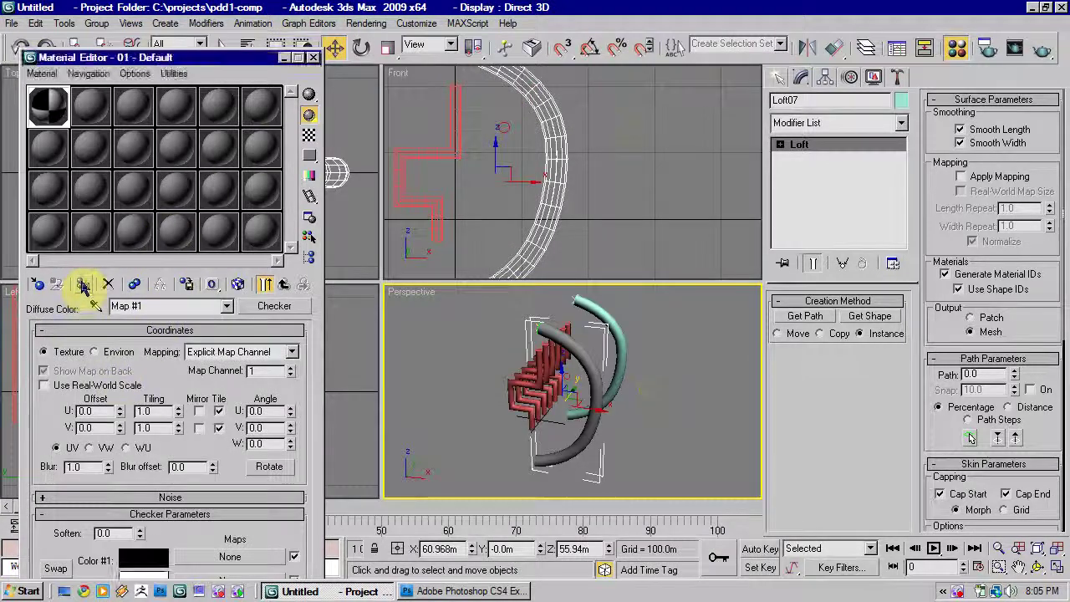
# Step: Show the Checker map on Loft07 in the viewport and tile it 4.8 U by 11.0 V
pyautogui.click(238, 284)
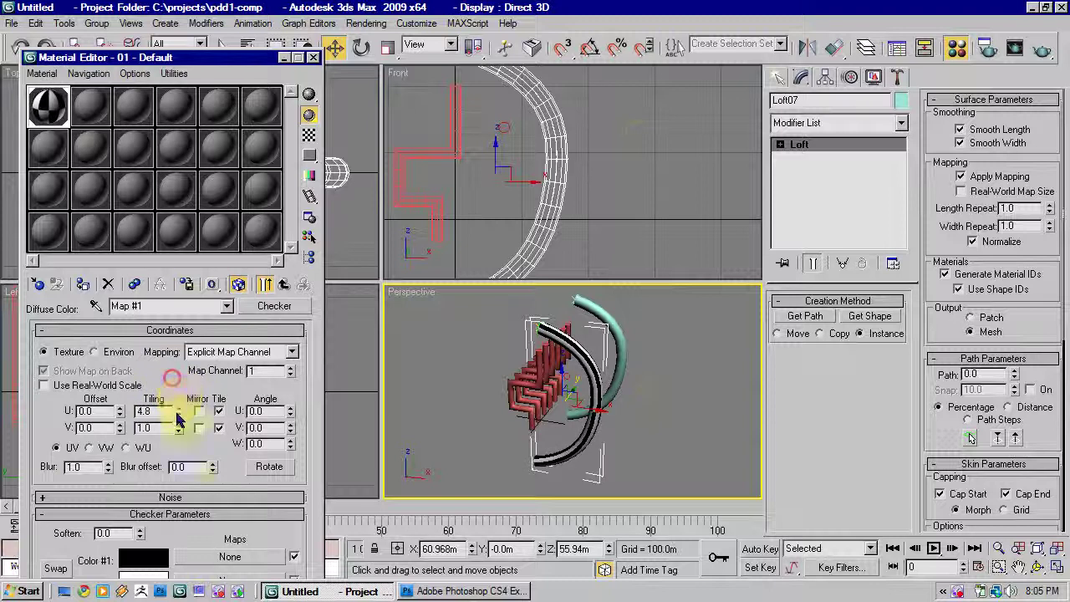
pyautogui.moveTo(170, 375); pyautogui.dragTo(171, 351)
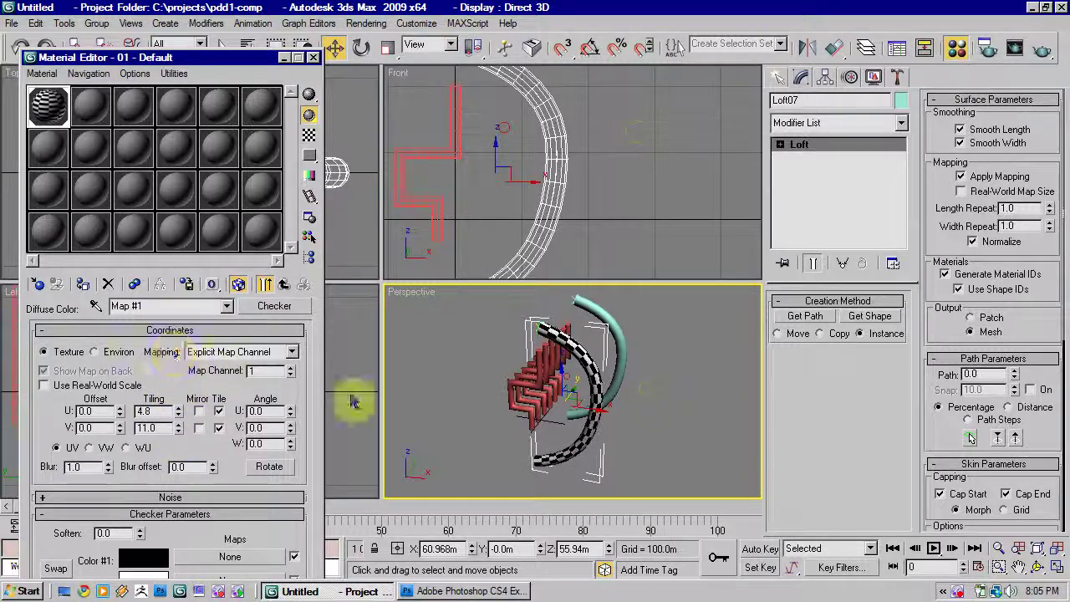